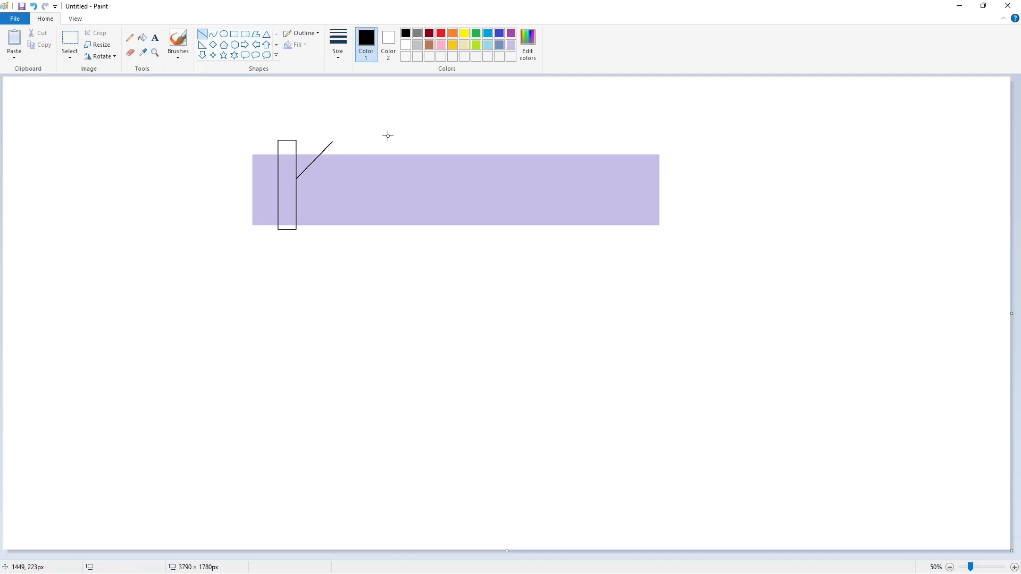
mouse_move(295, 209)
mouse_down()
mouse_move(338, 143)
mouse_move(345, 174)
mouse_move(349, 144)
mouse_up()
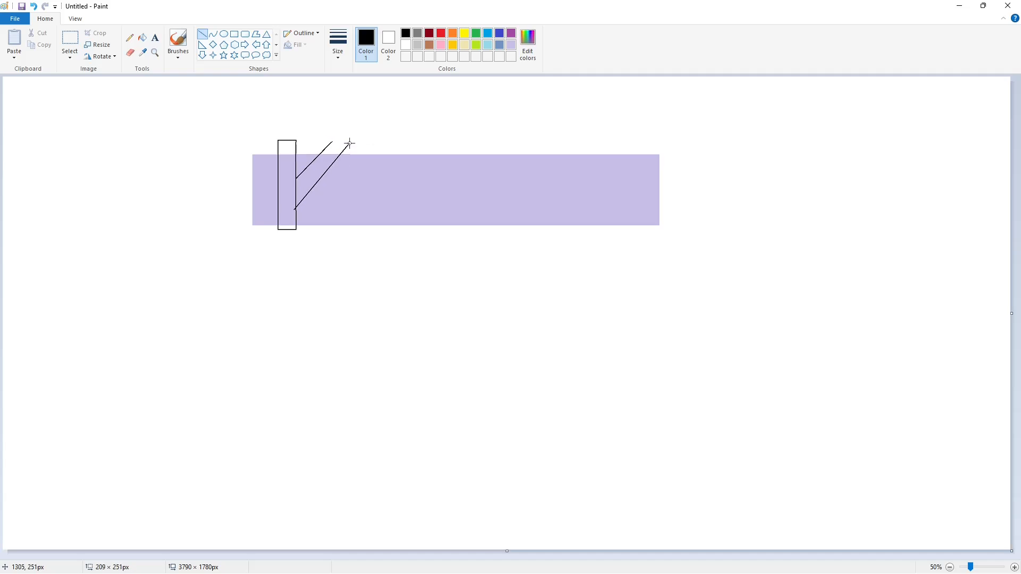
drag(294, 209, 290, 205)
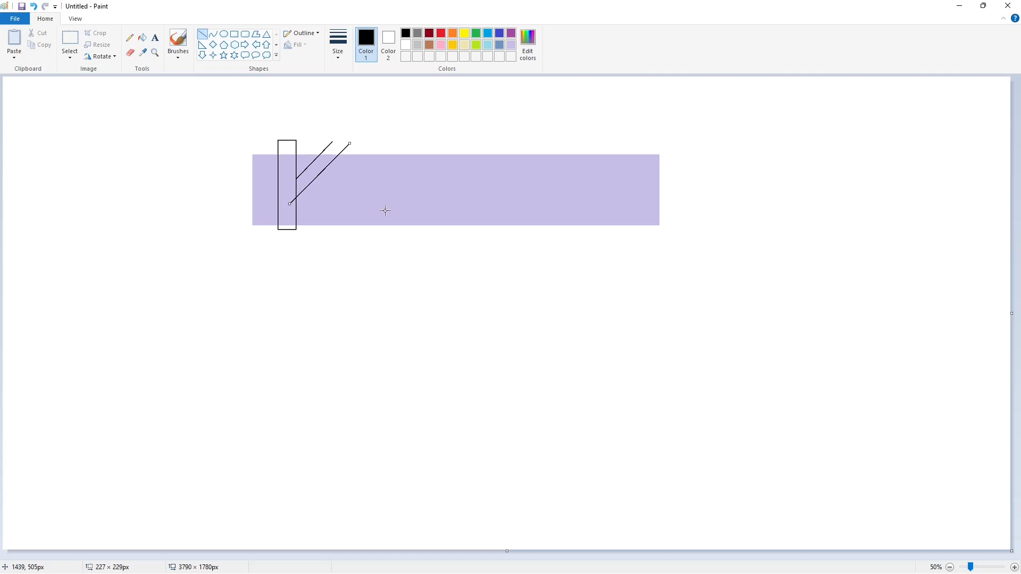
key(ctrl+z)
key(ctrl+z)
Step: Draw two parallel black diagonal lines rising from the K's stem and two parallel lines descending from them as its arm and leg
drag(295, 182, 331, 143)
drag(294, 207, 352, 142)
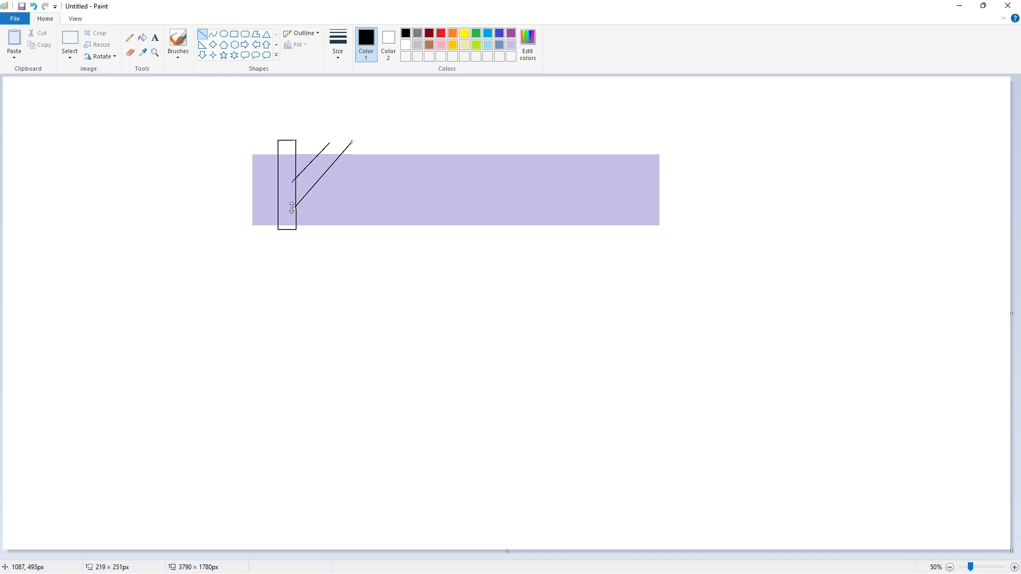
drag(292, 208, 325, 232)
click(393, 210)
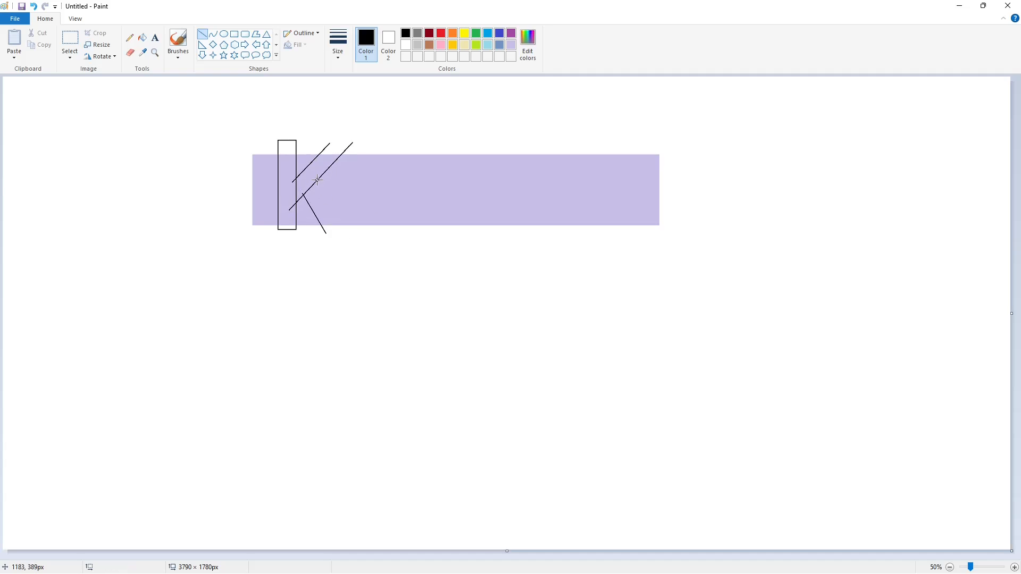
drag(312, 176, 347, 234)
Step: Fill the K's stem, arm and leg with black, including the part of the stem above the lavender band
click(142, 37)
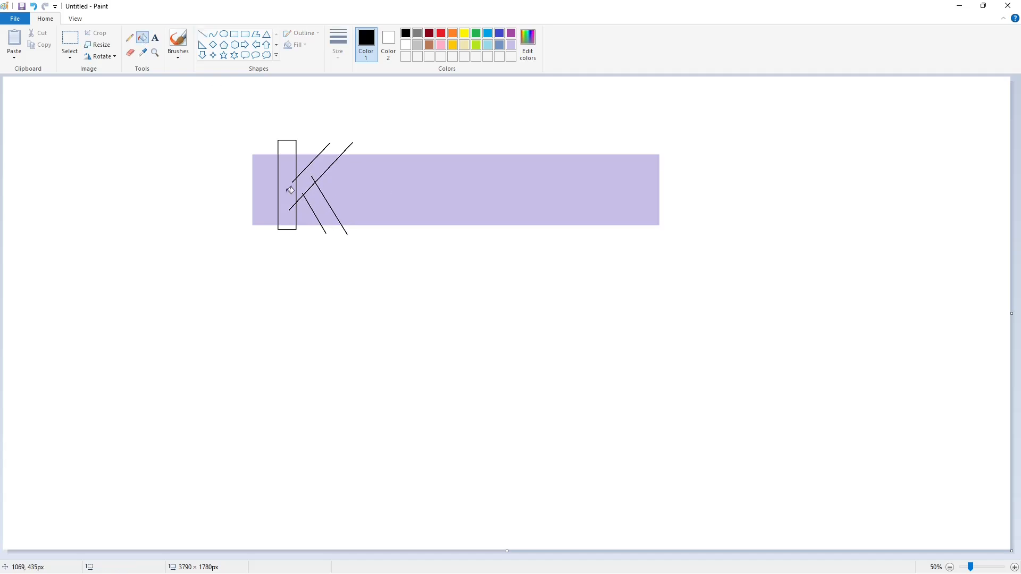
click(290, 190)
click(316, 199)
click(287, 148)
Step: Draw a thicker white horizontal line about 184 px long just above the lavender band, cutting off the K's protruding arm outlines
click(1013, 568)
drag(452, 556, 555, 539)
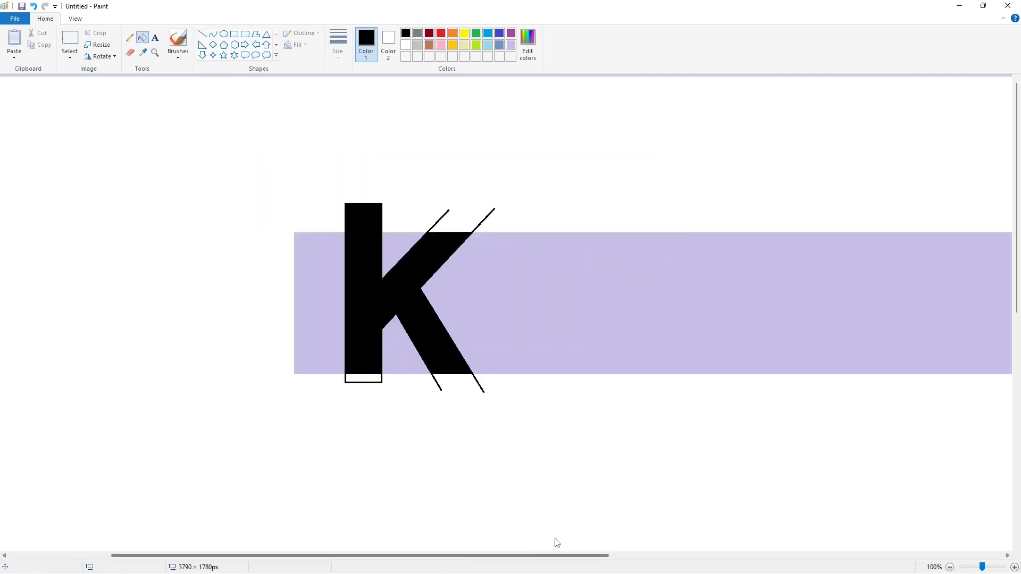
click(203, 34)
click(338, 44)
click(363, 118)
click(406, 45)
drag(407, 225, 504, 225)
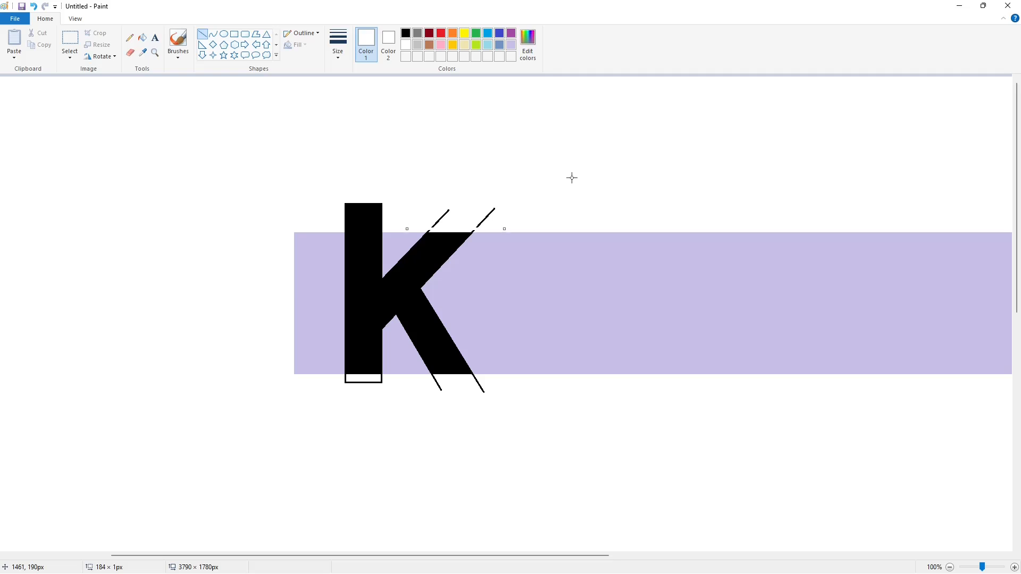
key(Down)
key(Down)
key(Down)
key(Down)
click(572, 178)
Step: Fill the K's leftover outline fragments above and below the band with white, along with the lavender areas beside its stem
click(142, 37)
click(447, 213)
click(491, 212)
click(321, 292)
click(388, 346)
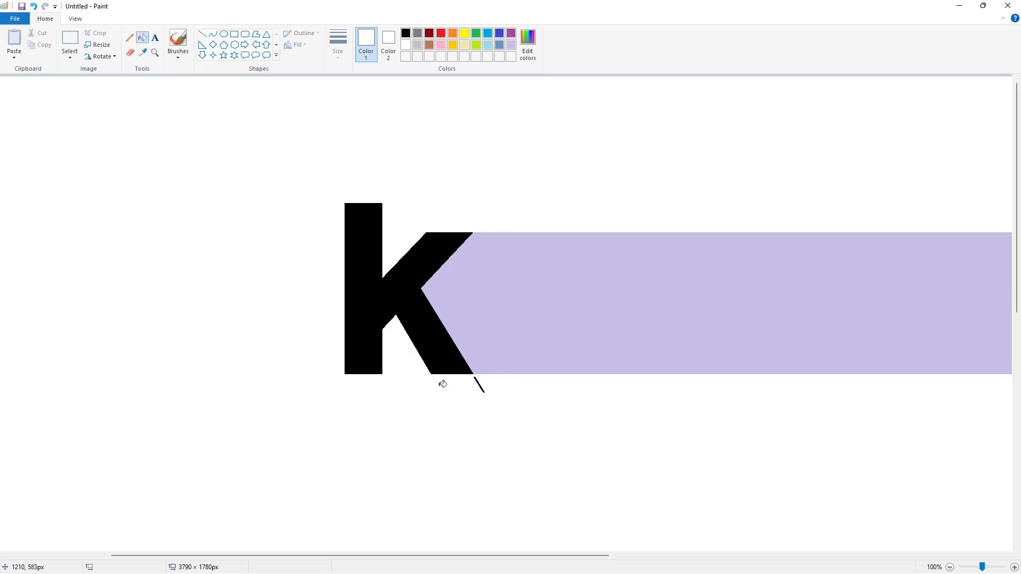
Step: Draw a narrow black rectangle about 275 px tall just after the K and fill it black for the letter i
click(950, 567)
click(234, 34)
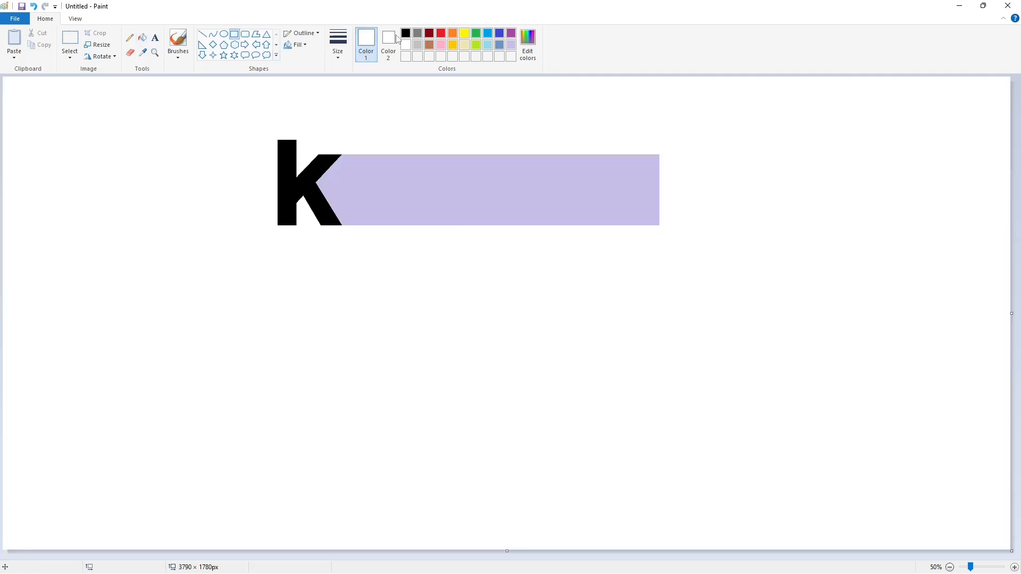
click(406, 33)
drag(345, 155, 364, 229)
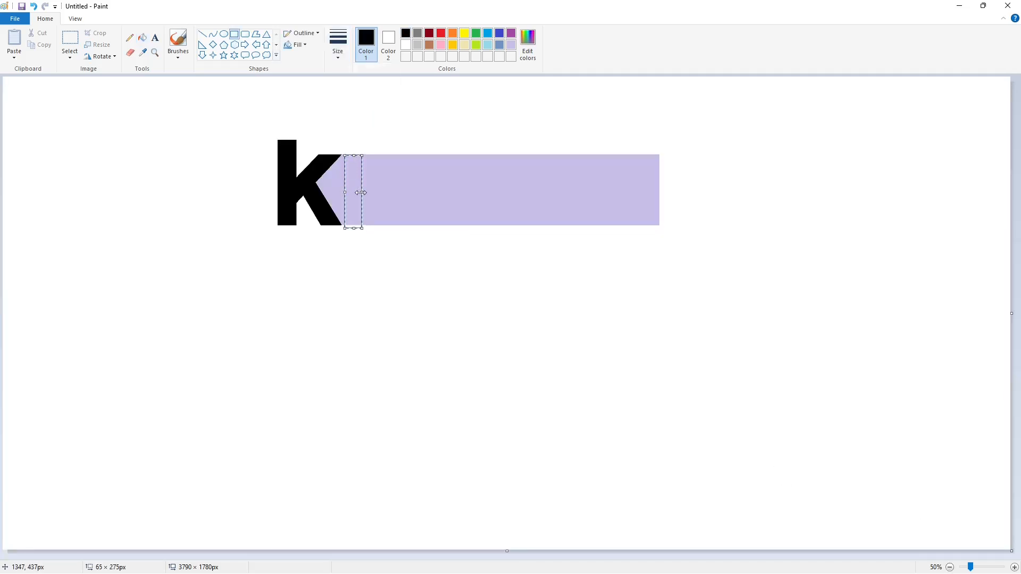
click(429, 188)
click(142, 37)
click(354, 186)
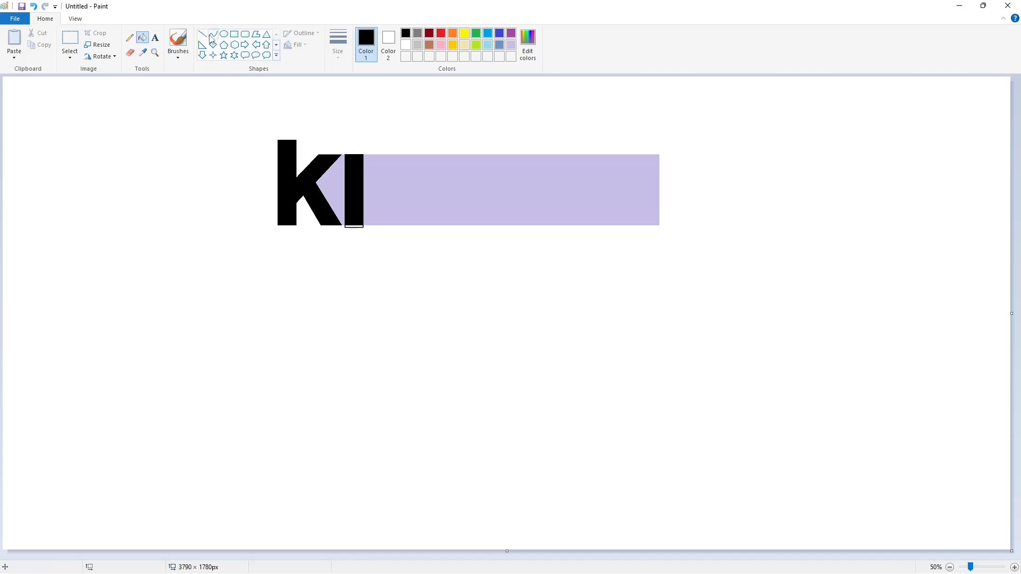
Step: Draw a lavender horizontal line across the upper part of the i to separate its dot, and adjust the line thickness
click(203, 34)
click(511, 45)
drag(341, 171, 379, 171)
click(338, 45)
click(354, 137)
click(694, 418)
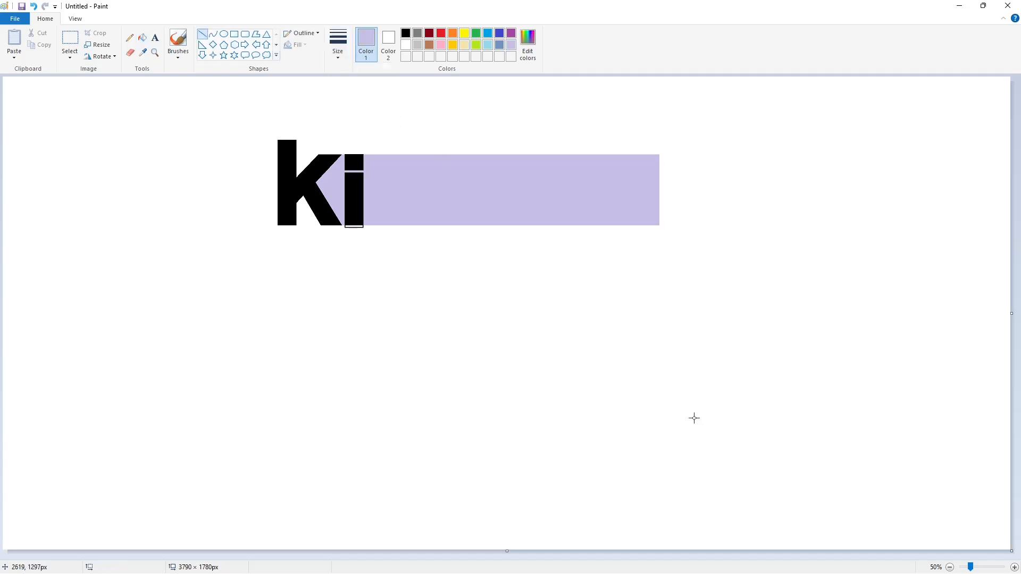
Step: Cover the i's outline below the band with a white horizontal line about 109 px long
click(1015, 567)
scroll(606, 540, up, 3)
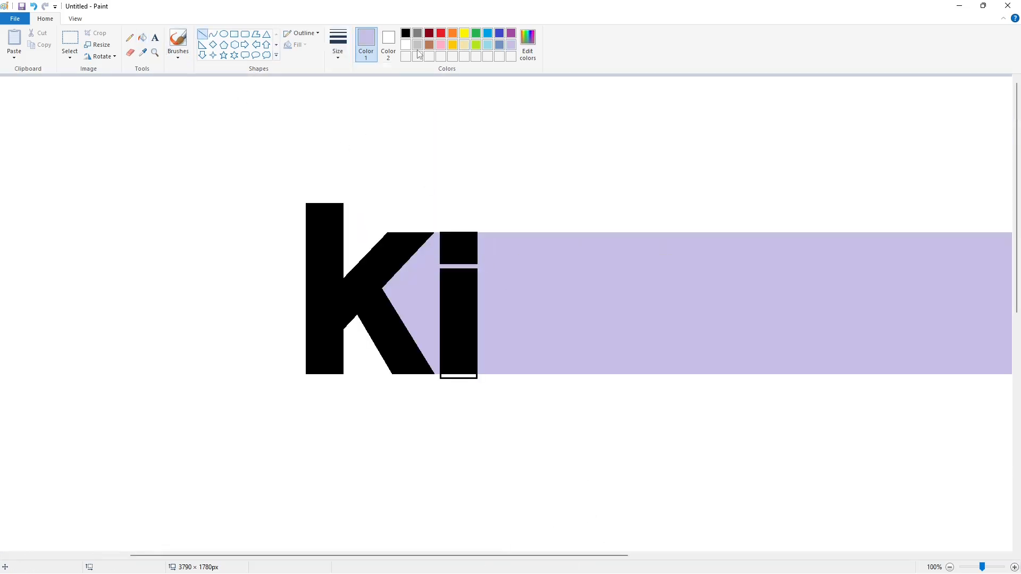
click(406, 44)
drag(438, 379, 495, 378)
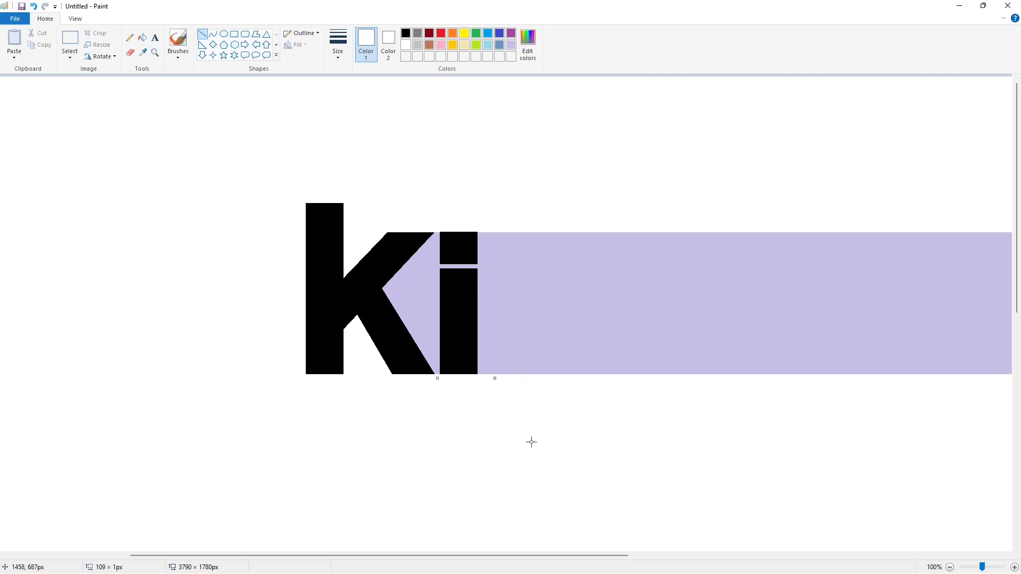
click(555, 400)
Step: Draw a narrow black outlined rectangle just after the i, extending below the band, as the n's stem
scroll(699, 429, down, 1)
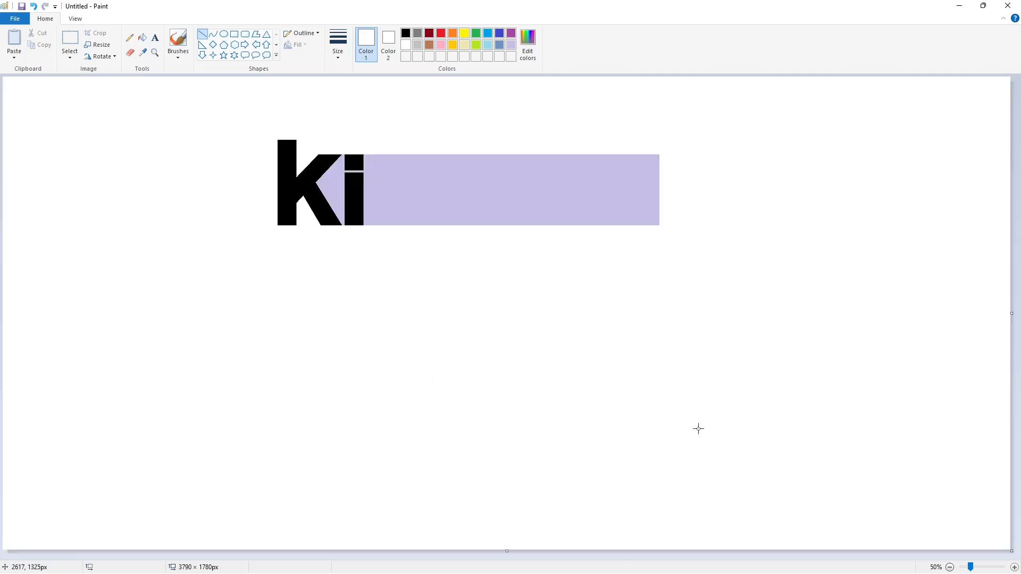
click(234, 34)
click(405, 33)
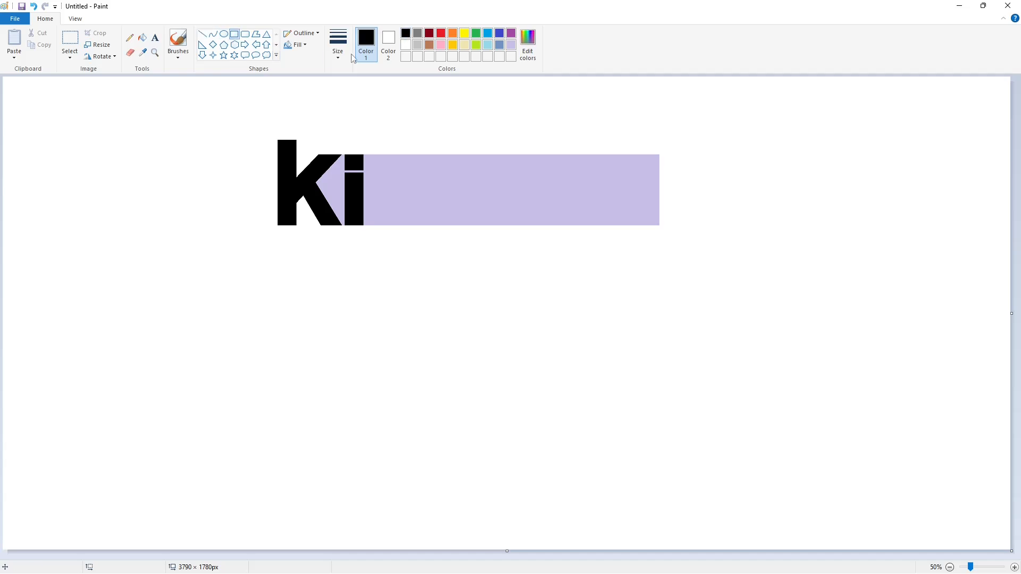
click(338, 48)
click(363, 140)
drag(367, 174, 385, 238)
Step: Draw the n's outer arch as a curve from the stem and extend it below the band with a vertical line aligned to its end
click(213, 34)
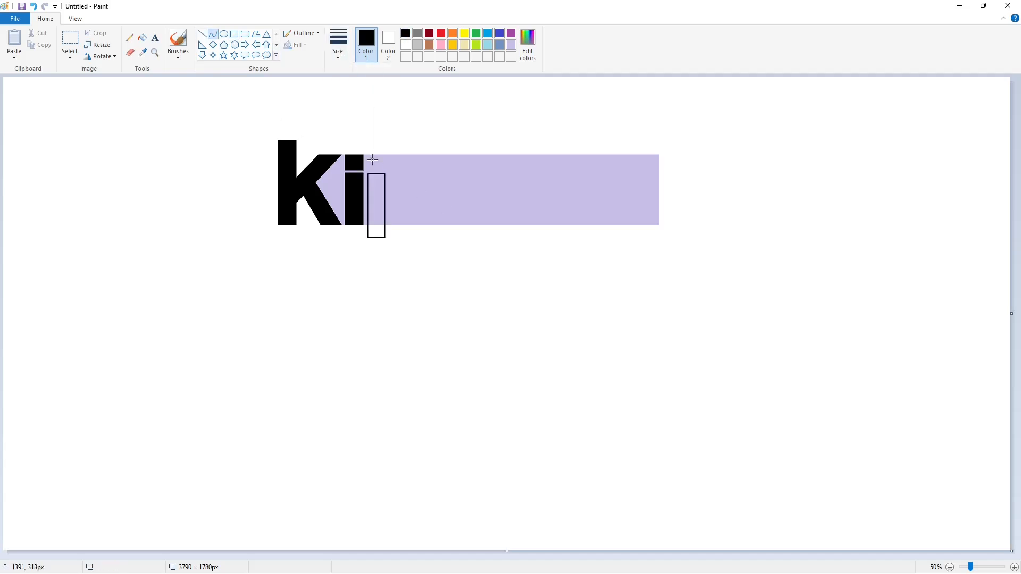
mouse_move(384, 176)
mouse_down()
mouse_move(417, 192)
mouse_move(420, 168)
mouse_up()
click(1014, 568)
drag(474, 556, 580, 545)
click(203, 34)
drag(624, 301, 623, 393)
key(Right)
key(Right)
key(Right)
key(Right)
key(Right)
key(Right)
key(Right)
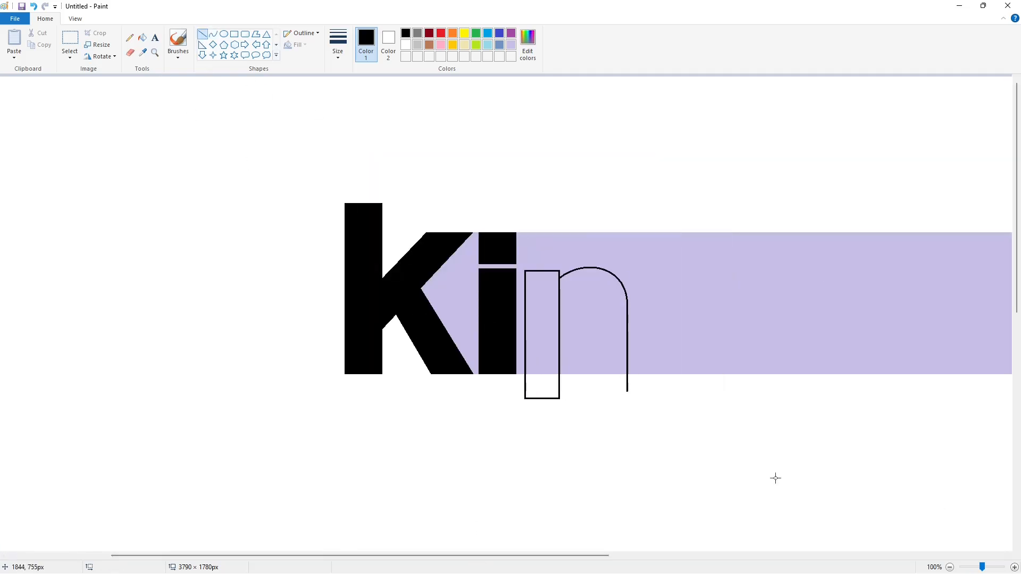
Step: Draw the n's smaller inner arch, about 61 × 35 px, and extend its end below the band with an aligned vertical line
click(950, 567)
click(213, 34)
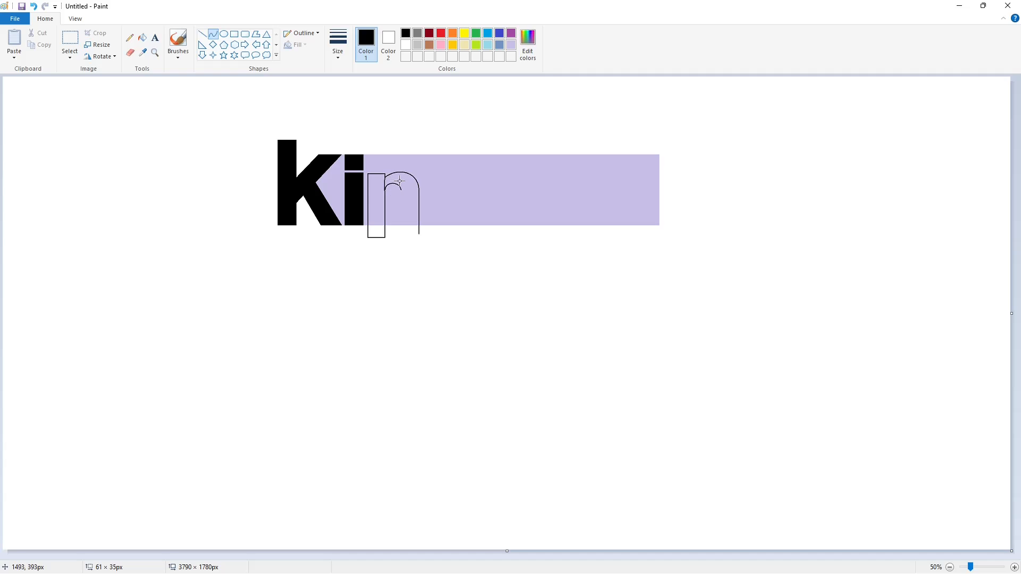
click(1014, 568)
drag(320, 556, 447, 556)
click(203, 34)
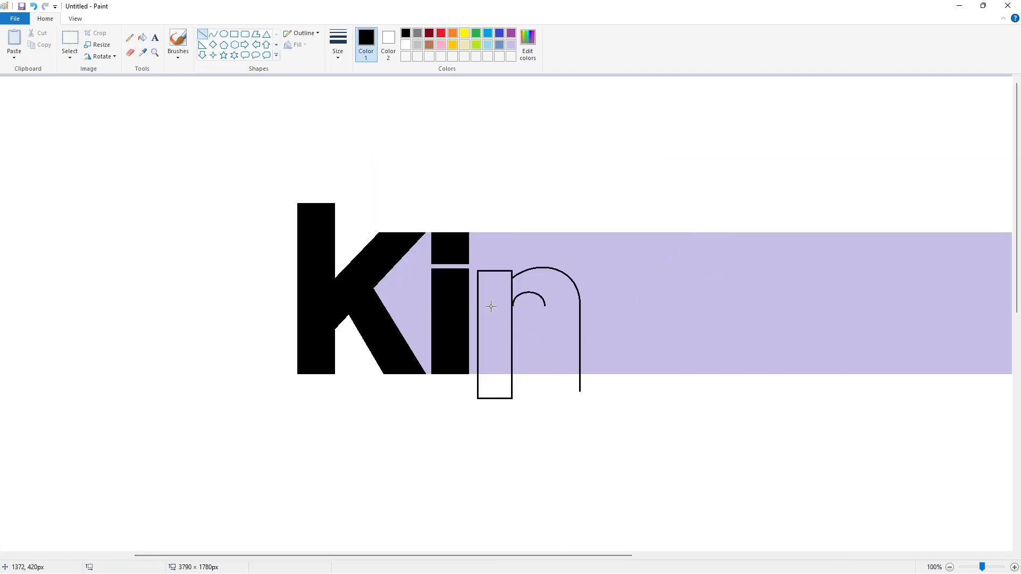
drag(547, 306, 546, 399)
key(Left)
key(Left)
key(Left)
Step: Fill the n with black and draw a white horizontal line along the band's lower edge to cut off its protruding outlines
click(142, 37)
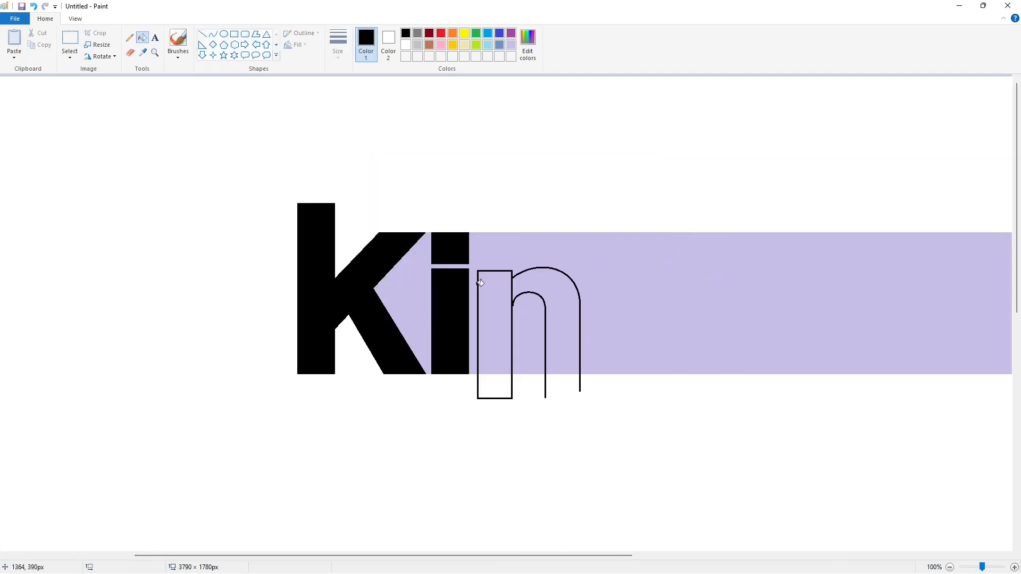
click(480, 283)
click(202, 34)
click(406, 45)
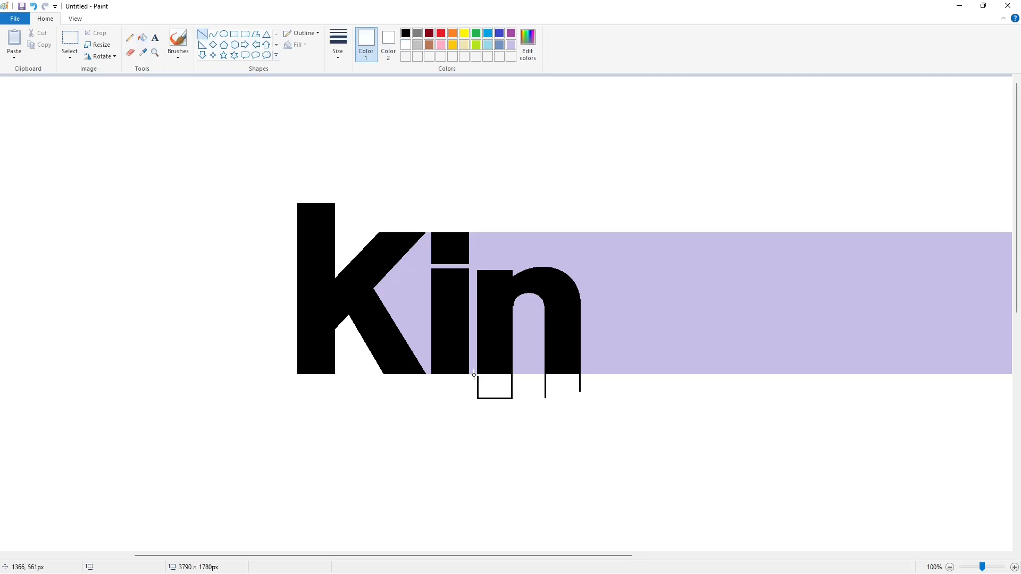
drag(474, 376, 596, 376)
Step: Draw a black vertical line along the inner edge of the n's stem and fill the leftover outlines below the band white
click(406, 34)
drag(514, 299, 513, 366)
click(143, 37)
click(405, 45)
click(511, 387)
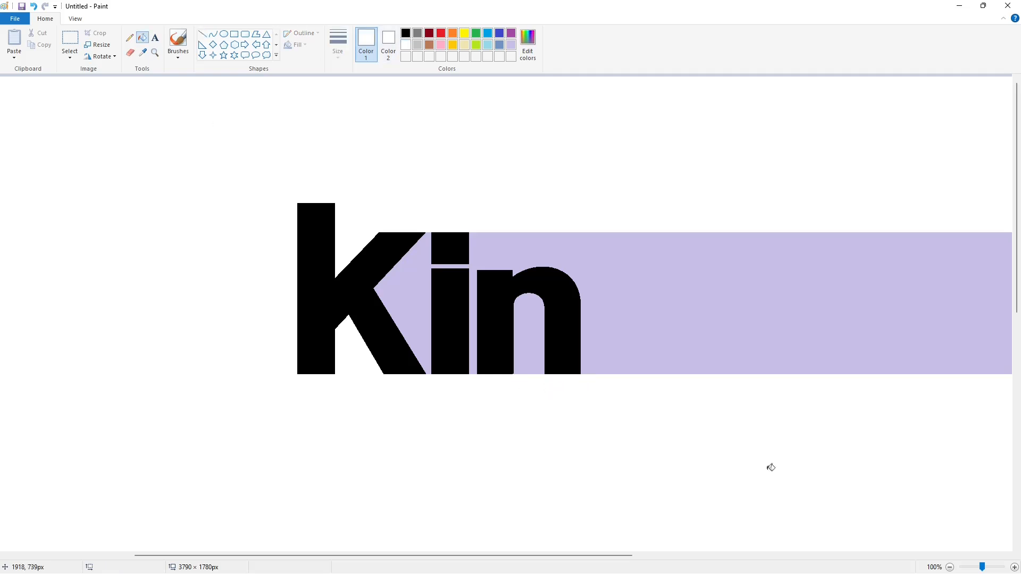
Step: Draw a black outlined circle just after the n as the outer edge of the d's bowl
ctrl+scroll(771, 467, down, 1)
click(224, 34)
click(406, 34)
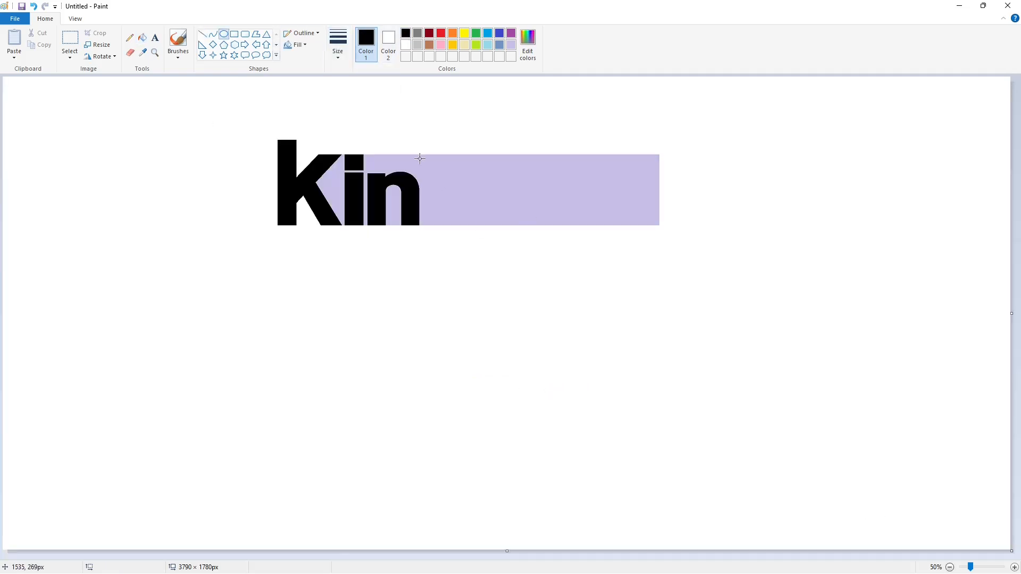
mouse_move(426, 172)
mouse_down()
mouse_move(473, 226)
mouse_move(441, 213)
mouse_move(477, 200)
mouse_up()
click(442, 186)
Step: Draw a rectangle about 67 × 317 px over the bowl's far edge as the d's stem, and a smaller ellipse inside the bowl
click(234, 34)
drag(467, 152, 484, 237)
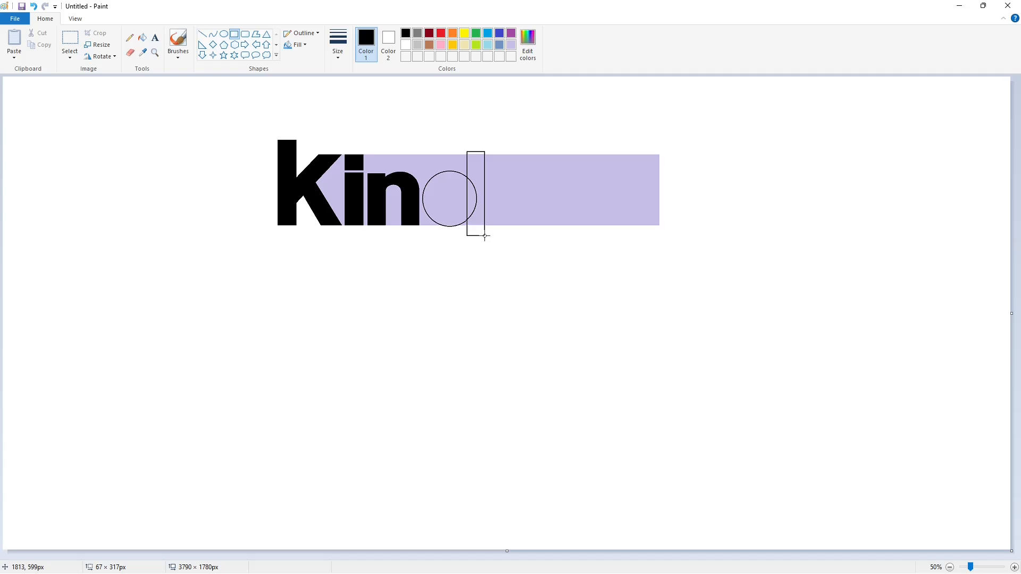
click(533, 263)
mouse_move(443, 183)
mouse_down()
mouse_move(467, 215)
mouse_move(440, 204)
mouse_up()
click(521, 224)
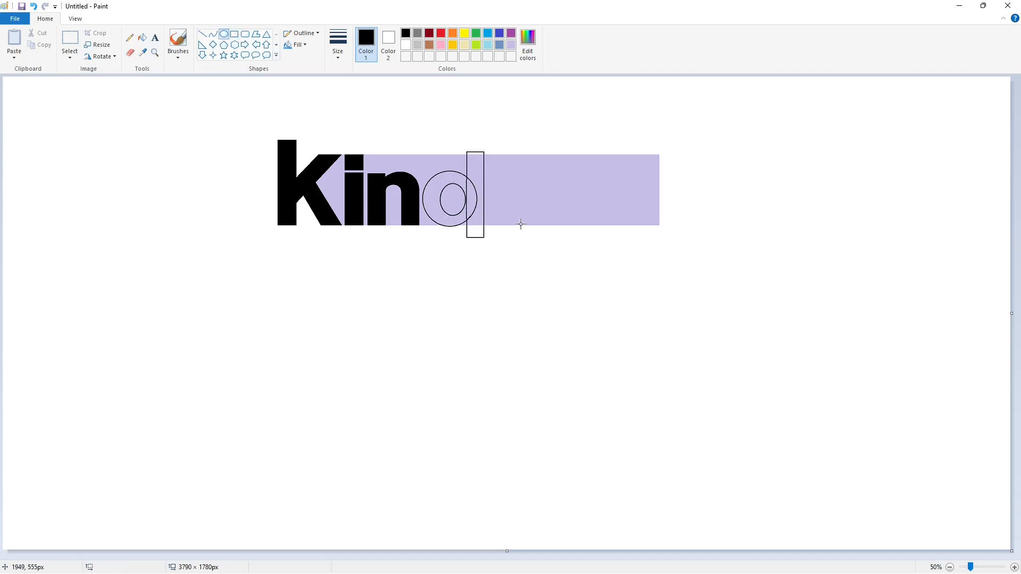
Step: Fill the d's stem and bowl with black, keeping the inner ellipse unfilled
click(1013, 567)
click(142, 37)
click(586, 292)
click(539, 372)
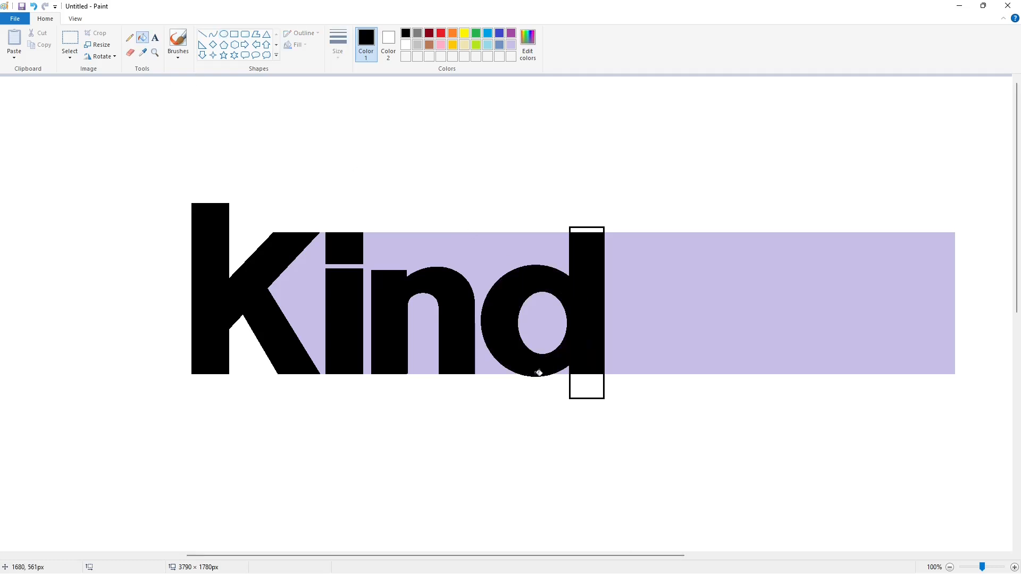
Step: Cut off the d's stem outline above and below the band with white lines and fill the leftover fragments white
click(202, 33)
click(405, 45)
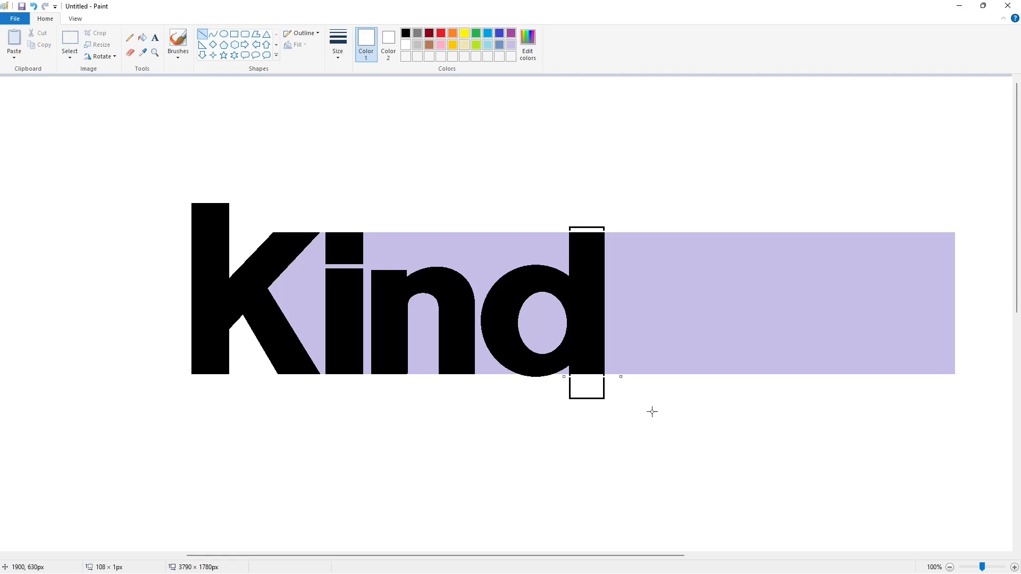
click(142, 38)
click(587, 228)
click(587, 388)
Step: Fill the lavender areas around the K, i, n and d, inside the n and d, and beside the d's stem with white
click(291, 289)
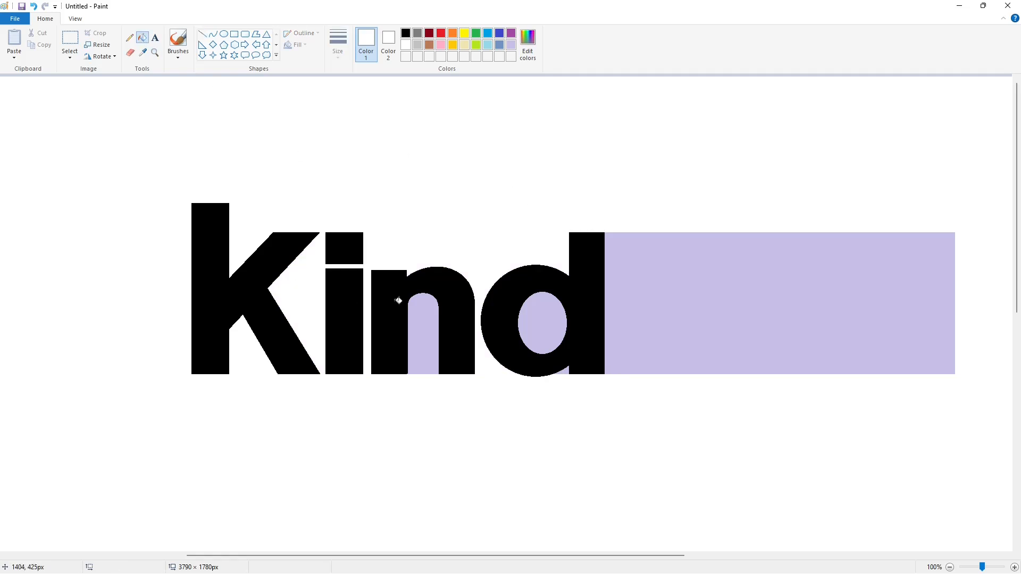
click(423, 324)
click(542, 319)
click(562, 370)
Step: Draw two nested black ellipses just after the d as the e's outline, and add horizontal lines across them for its crossbar
click(950, 567)
click(223, 34)
click(406, 33)
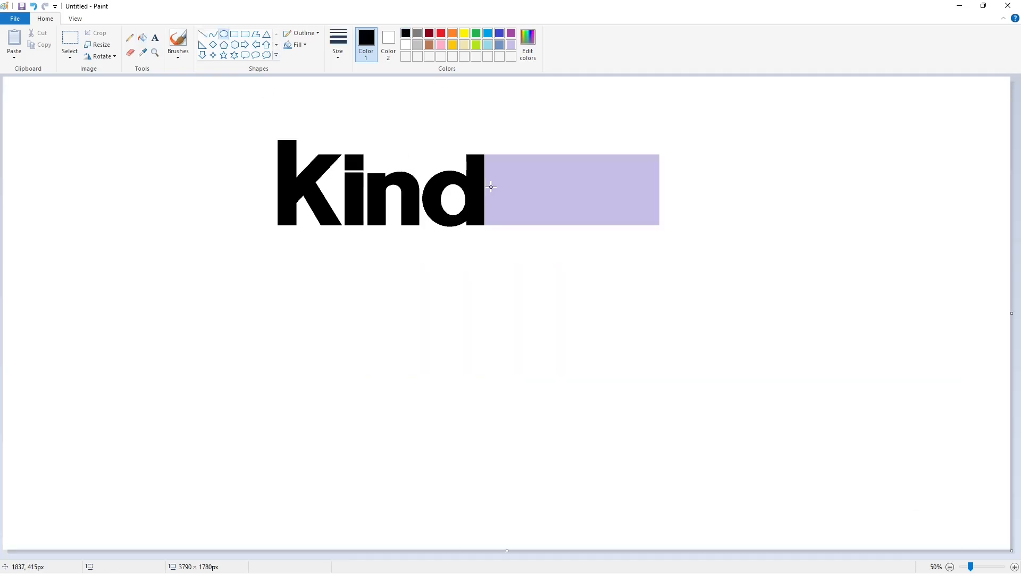
mouse_move(497, 169)
mouse_down()
mouse_move(547, 223)
mouse_move(527, 206)
mouse_move(488, 204)
mouse_move(522, 227)
mouse_move(547, 201)
mouse_move(516, 206)
mouse_move(531, 215)
mouse_move(519, 185)
mouse_move(532, 201)
mouse_move(536, 193)
mouse_move(499, 204)
mouse_up()
click(554, 209)
key(Left)
key(Left)
key(Left)
key(Left)
click(202, 34)
click(547, 216)
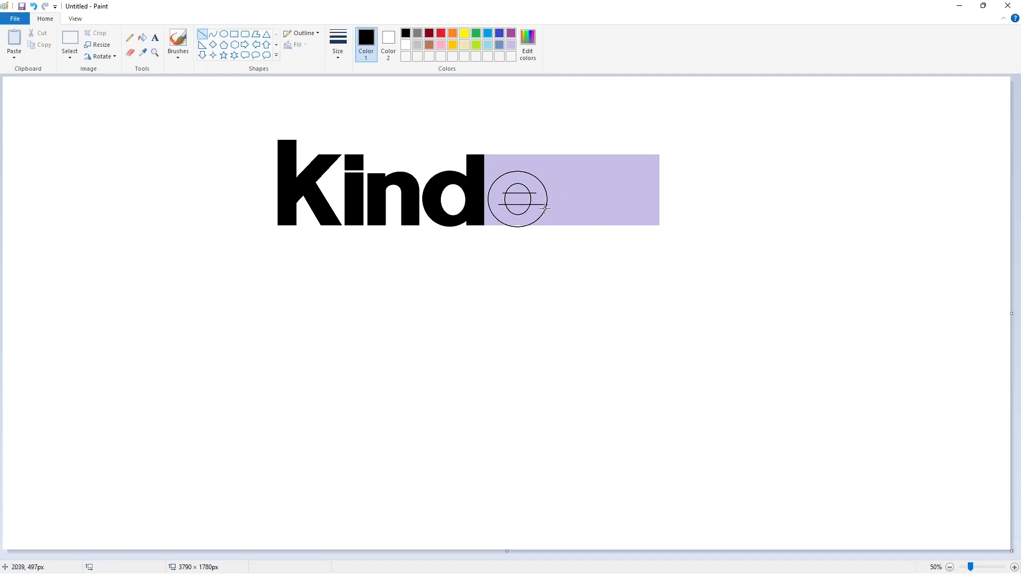
Step: Fill the e's crossbar and ring with black, leaving its two inner openings and the gap beneath the crossbar unfilled
click(1015, 567)
drag(498, 556, 728, 540)
click(143, 38)
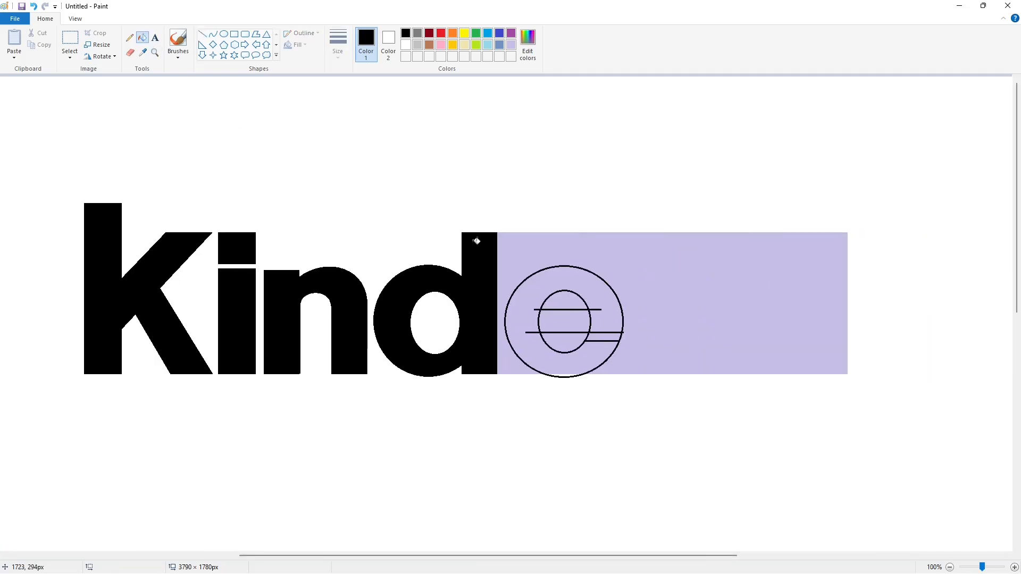
click(559, 319)
click(588, 351)
Step: Draw a lavender horizontal line through the gap beneath the e's crossbar to open the letter
click(202, 34)
click(511, 45)
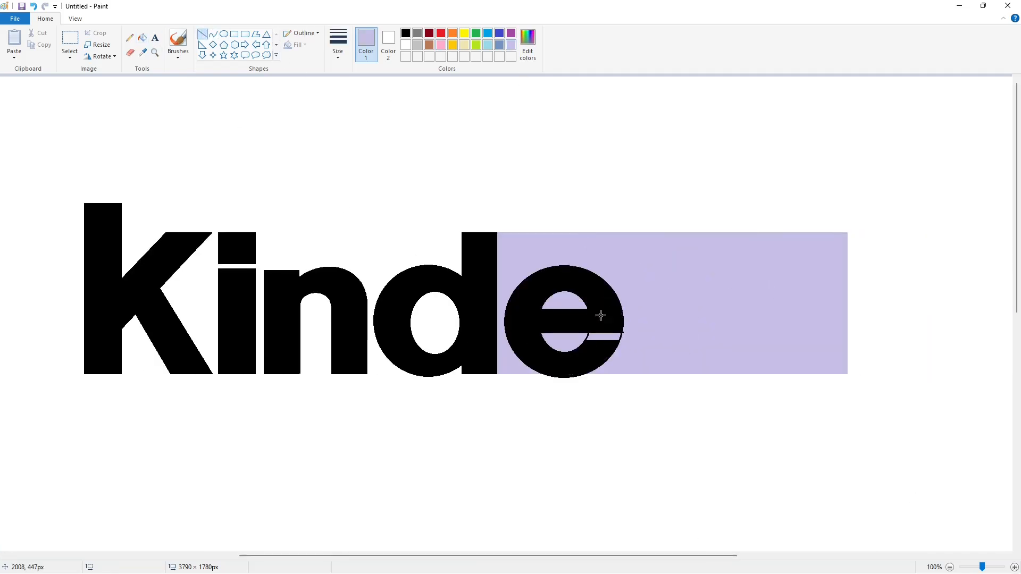
click(669, 301)
drag(580, 338, 632, 338)
Step: Fill the leftover black outline fragments in the e's opening with lavender
click(406, 33)
click(142, 37)
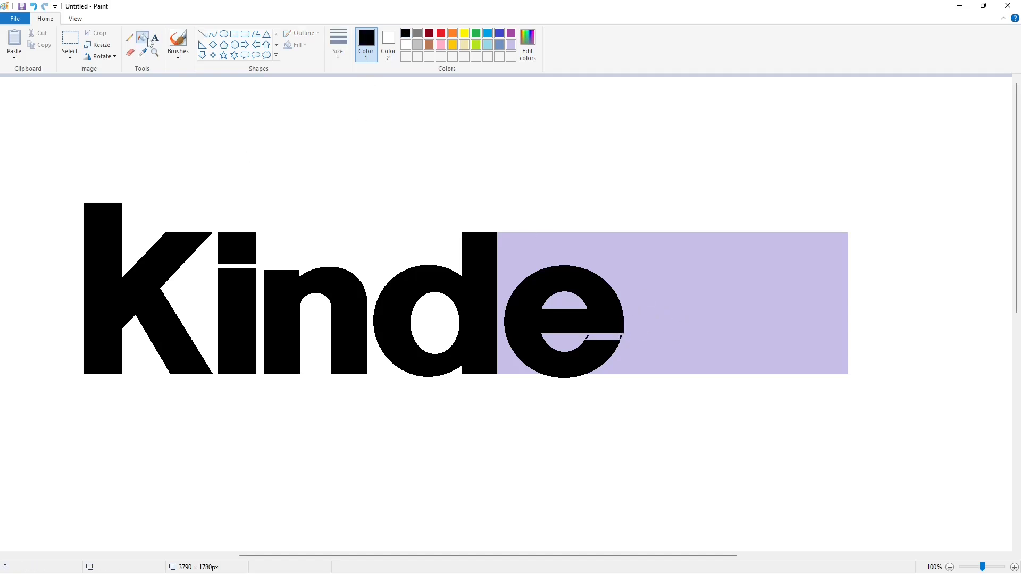
click(511, 44)
scroll(787, 439, down, 1)
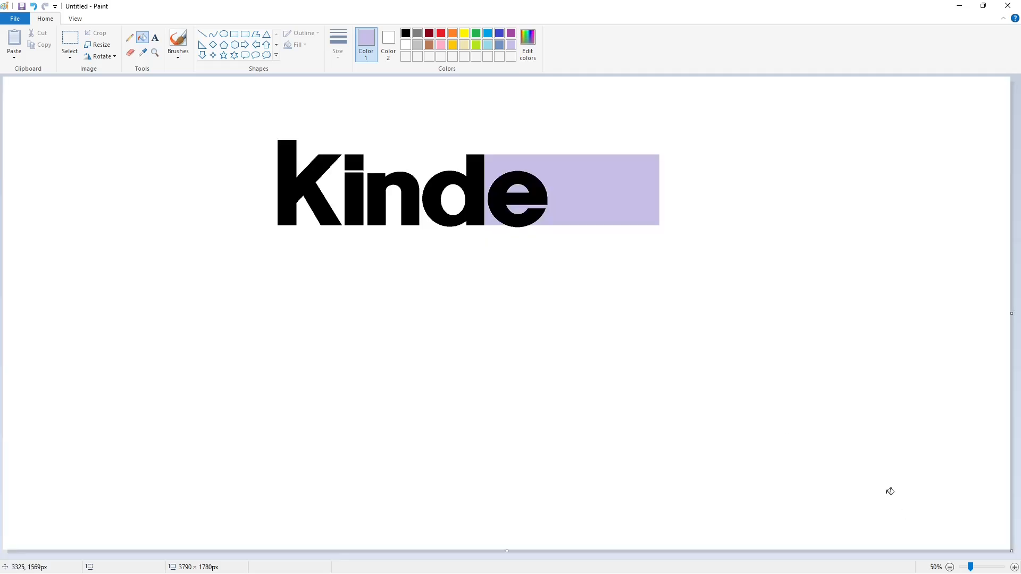
Step: Draw a black rectangle just after the e as the r's stem, and attach two curves closed by a vertical line as its arm
click(234, 33)
click(405, 33)
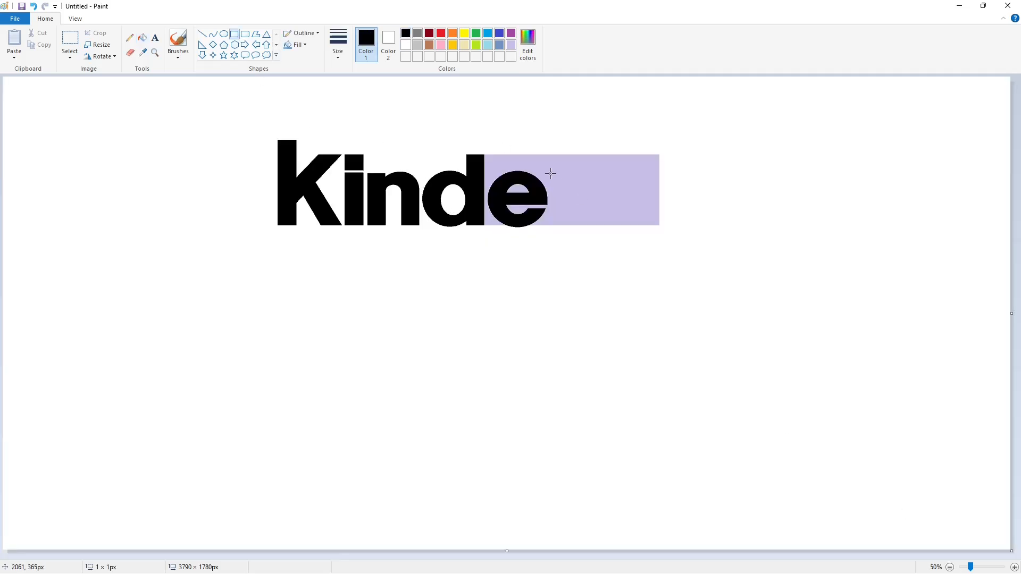
drag(550, 173, 568, 232)
click(213, 34)
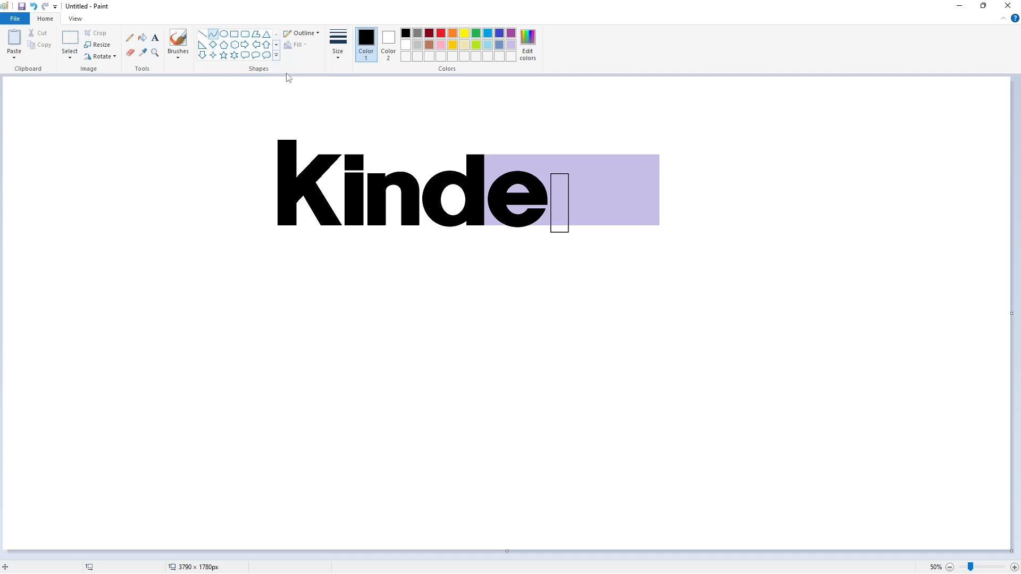
click(571, 177)
click(617, 191)
click(203, 34)
click(213, 33)
drag(585, 171, 572, 194)
Step: Fill the r's arm and the part of its stem above the baseline with black
click(1015, 568)
drag(446, 556, 757, 556)
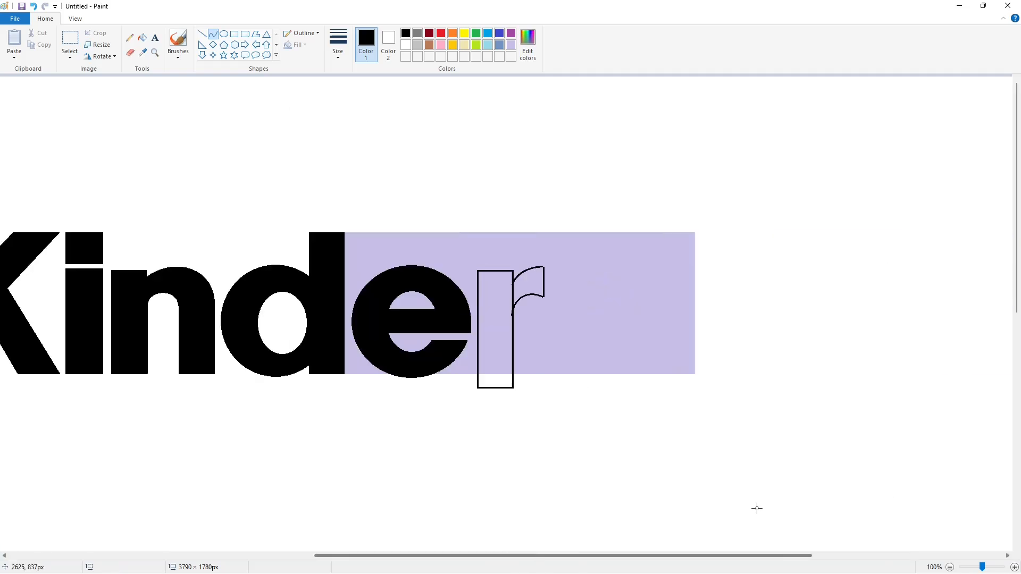
click(142, 38)
click(532, 283)
click(494, 302)
Step: Cut the r's stem at the baseline with a white line and trim the end of its arm with a lavender line
click(202, 34)
click(404, 55)
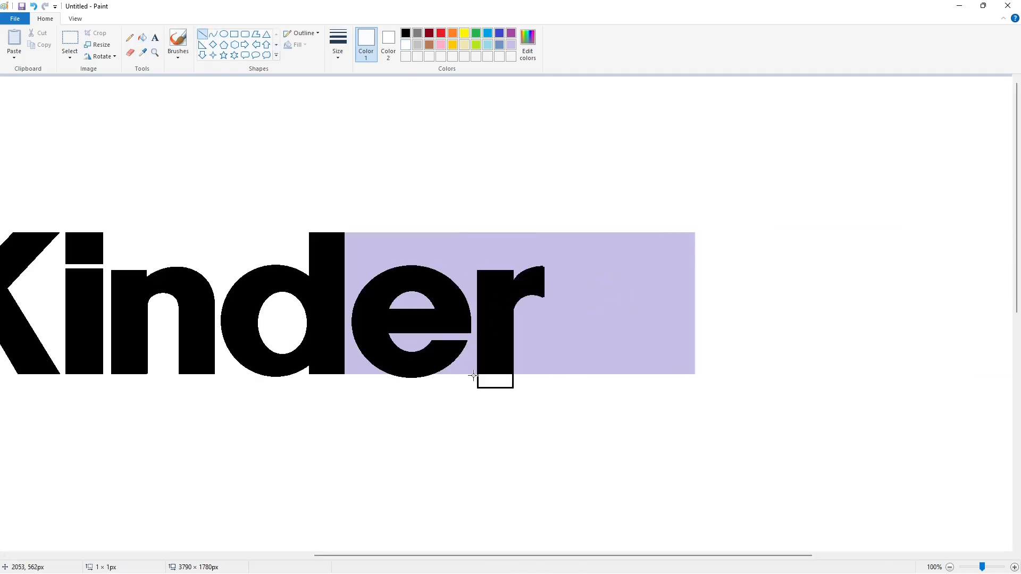
drag(551, 263, 551, 314)
click(589, 317)
Step: Fill the lavender guide band, the e's openings and the leftover outline beneath the r with white
click(142, 38)
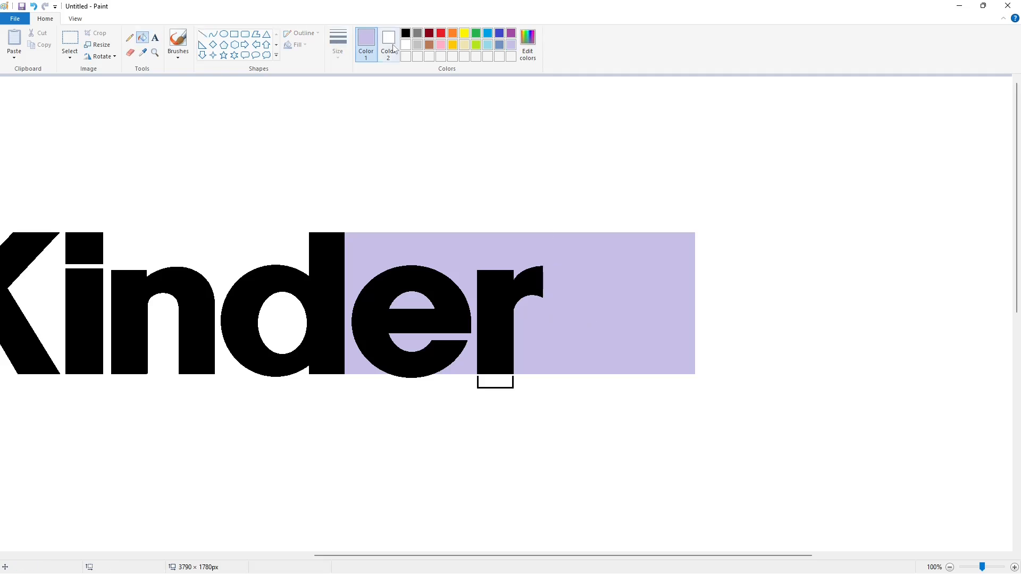
click(406, 45)
click(439, 254)
click(419, 302)
click(498, 389)
scroll(749, 479, down, 1)
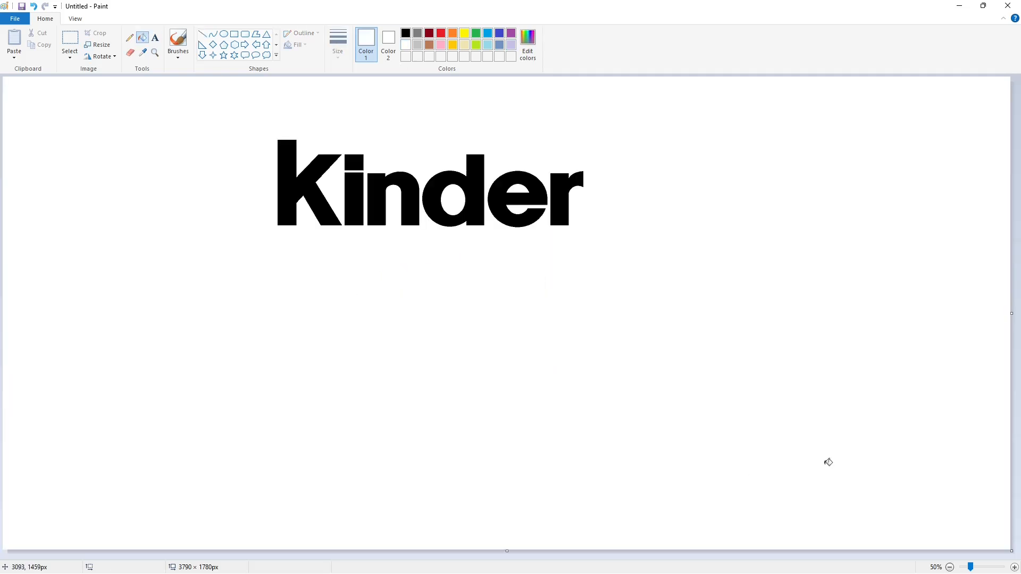
Step: Draw a short slanted black line just after the r, leaning to the left at its upper end
click(202, 34)
click(338, 46)
click(364, 114)
click(406, 33)
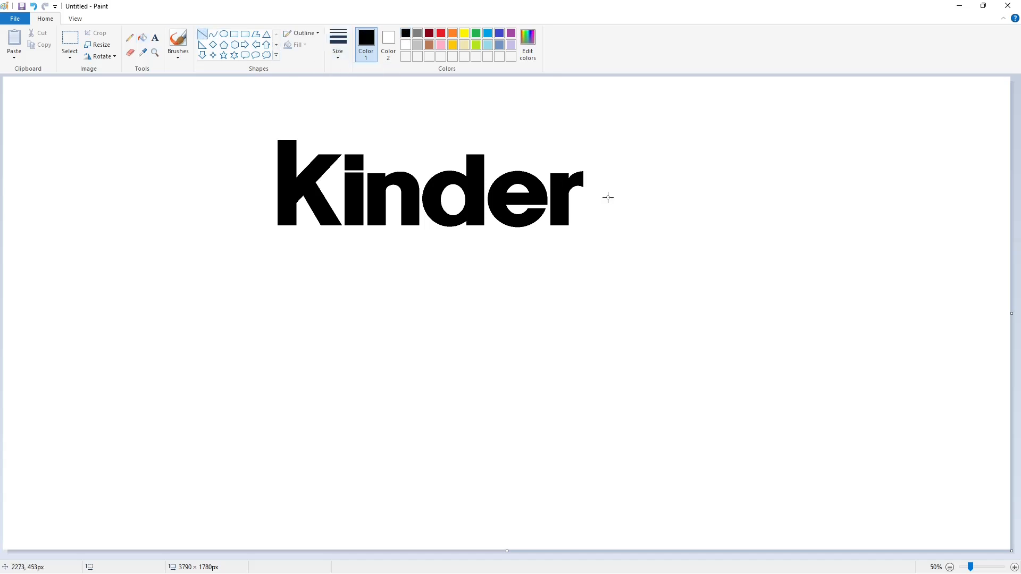
drag(608, 197, 596, 146)
Step: Try to continue the slanted line with a curved corner and a long rising line
click(212, 34)
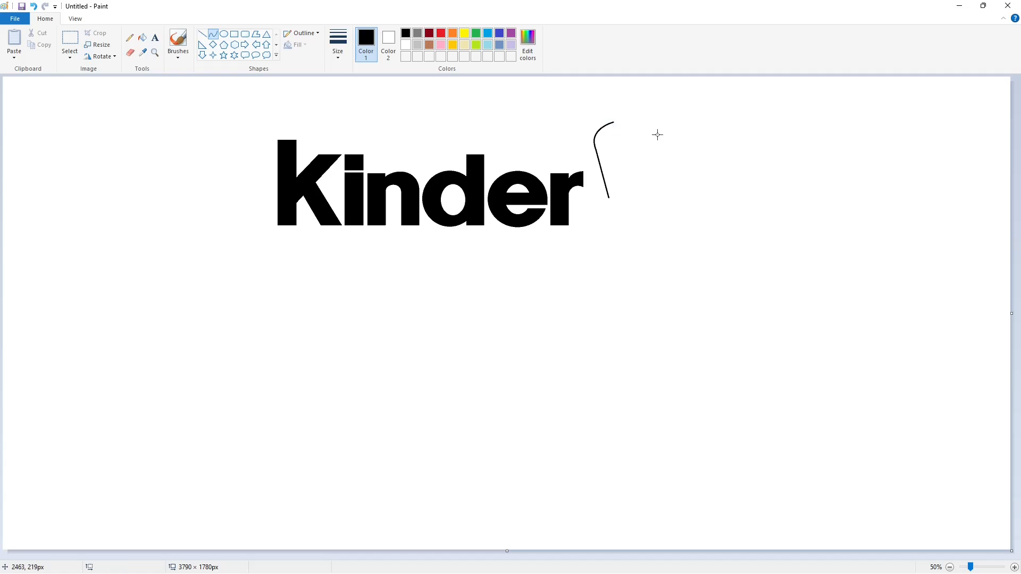
click(202, 34)
drag(610, 124, 712, 98)
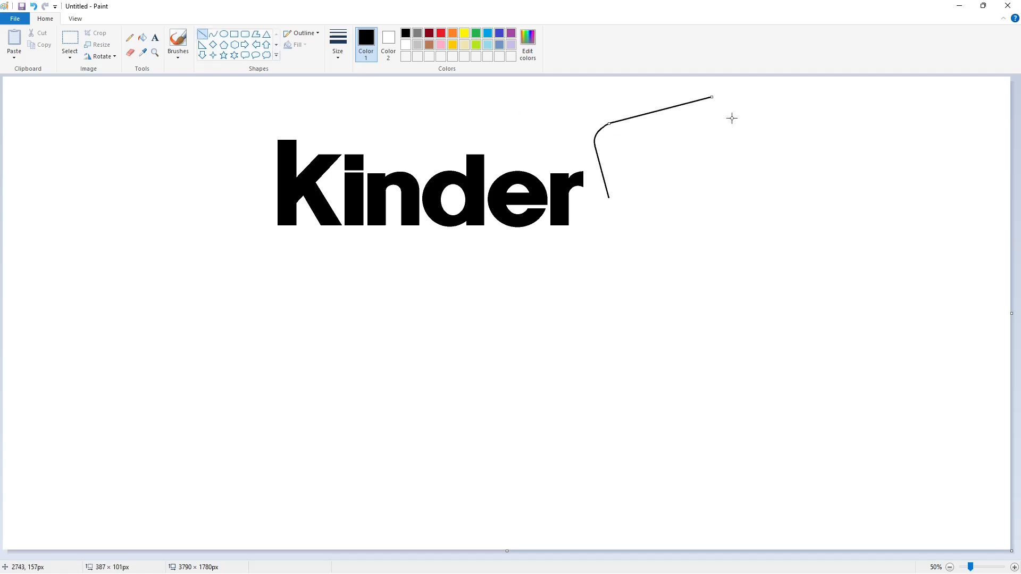
key(ctrl+z)
key(ctrl+z)
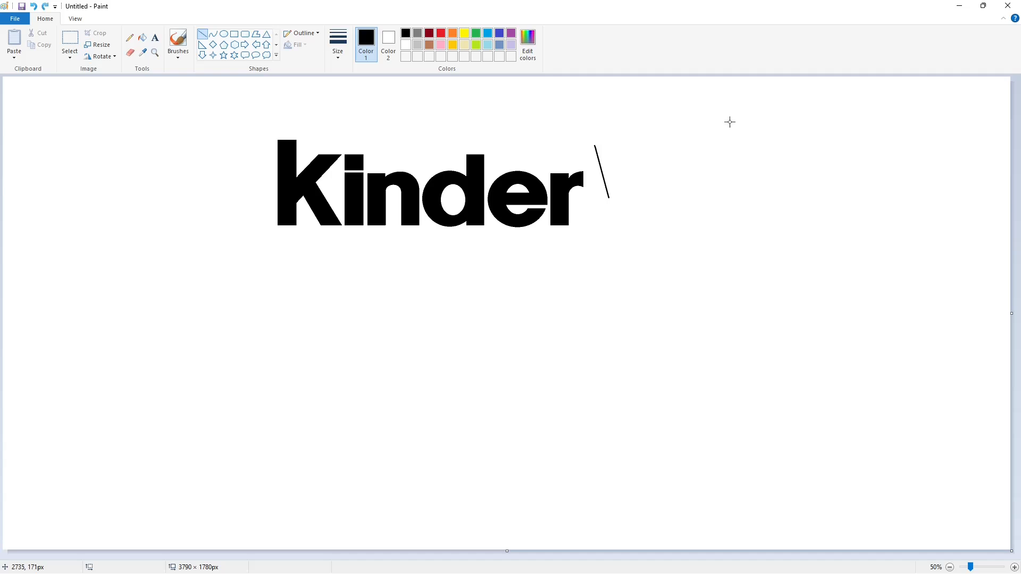
Step: Extend the slanted line, cross it with a long rising black line, and draw a small separate purple circle further along the canvas
drag(610, 199, 584, 106)
mouse_move(713, 98)
mouse_down()
mouse_move(567, 136)
mouse_move(626, 157)
mouse_move(827, 148)
mouse_up()
click(511, 34)
click(224, 34)
click(1015, 568)
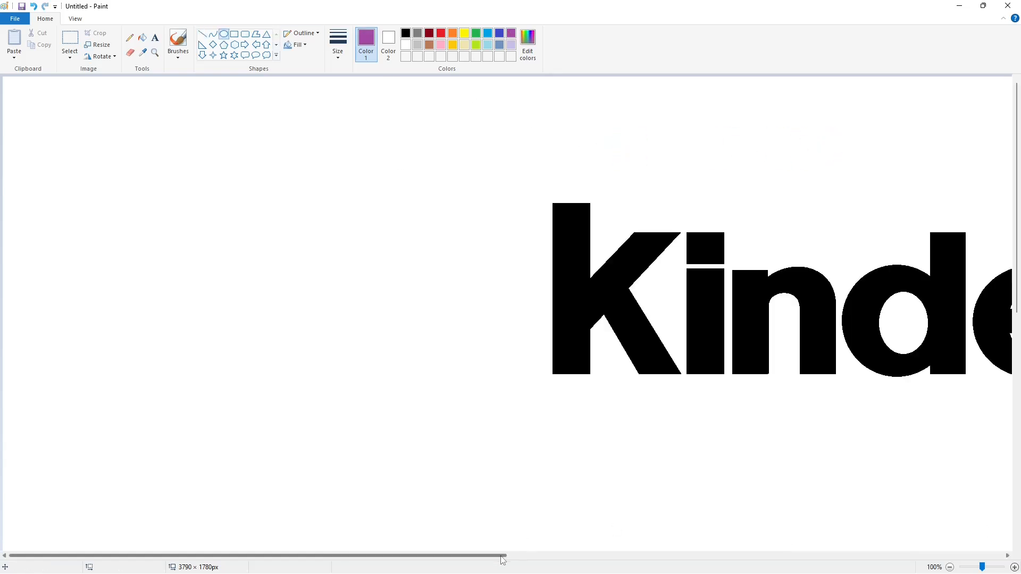
drag(503, 557, 899, 557)
drag(768, 142, 907, 314)
key(ctrl+z)
Step: Copy the two crossing lines with a transparent selection and place the copy in the blank area below the originals
click(70, 39)
drag(646, 426, 296, 86)
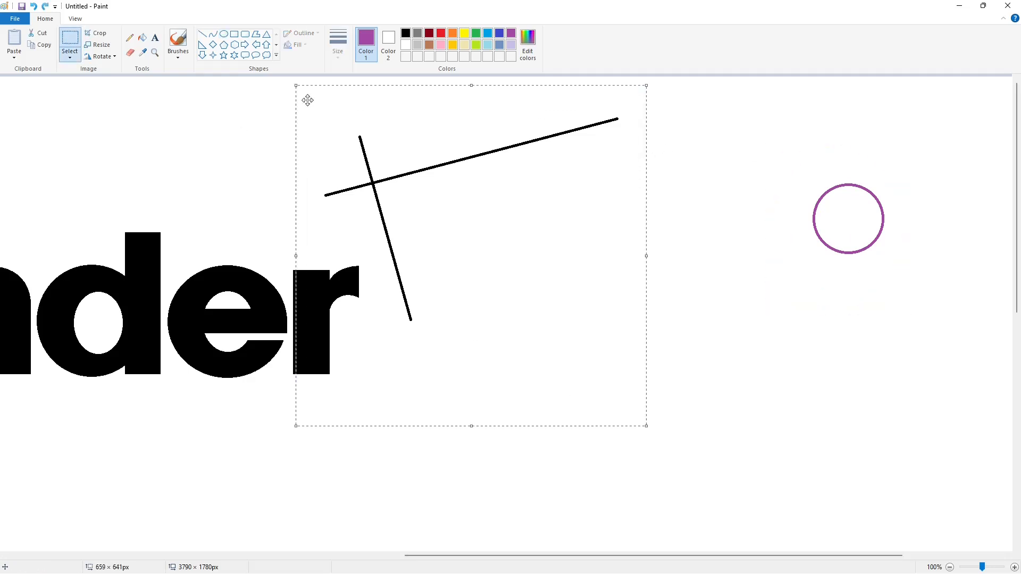
key(ctrl+c)
key(ctrl+v)
click(70, 56)
click(106, 160)
drag(148, 138, 653, 458)
click(148, 106)
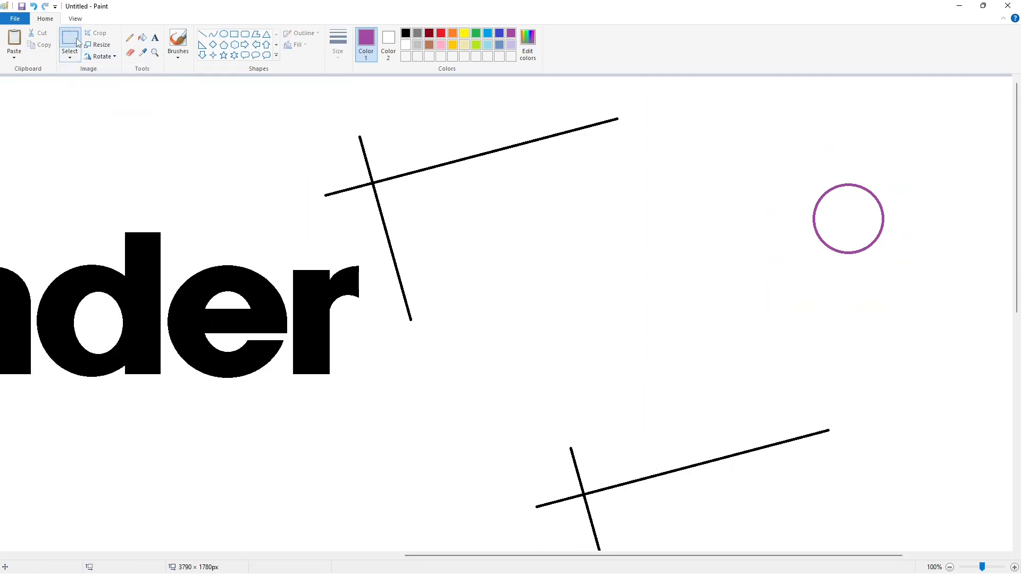
Step: Copy the purple circle and fit it inside the corner of the original crossing lines so it touches both
click(78, 42)
drag(770, 148, 926, 311)
key(ctrl+c)
key(ctrl+v)
drag(91, 141, 427, 200)
click(192, 186)
Step: Fill the stray piece of the r that was copied along with the spare crossing lines with white
scroll(191, 187, down, 2)
click(142, 38)
click(406, 45)
click(522, 500)
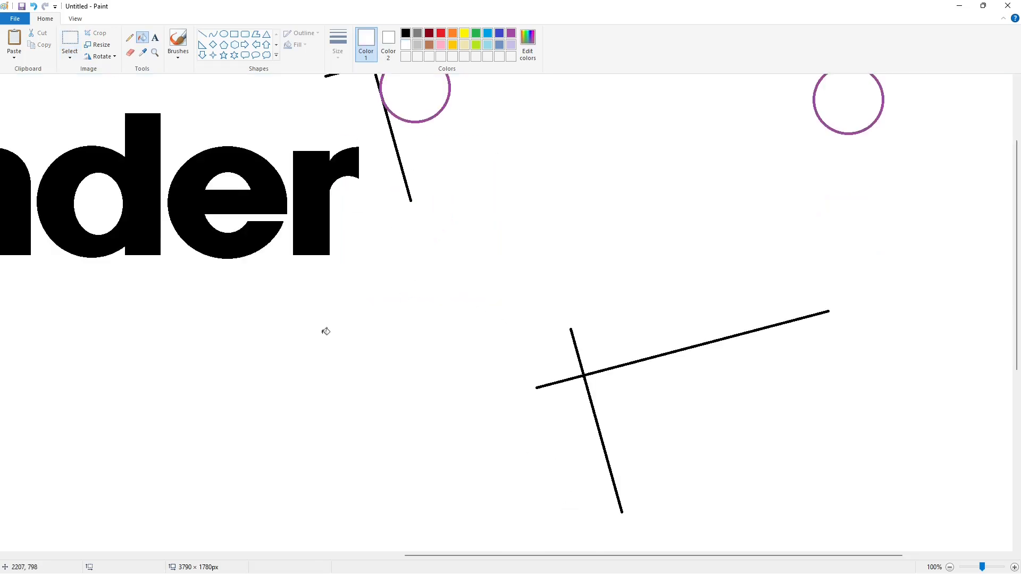
Step: Copy the spare crossing lines and align the copy exactly over the original lines and the purple circle
click(70, 40)
drag(458, 241, 901, 534)
key(ctrl+c)
scroll(360, 390, up, 2)
key(ctrl+v)
drag(169, 215, 418, 186)
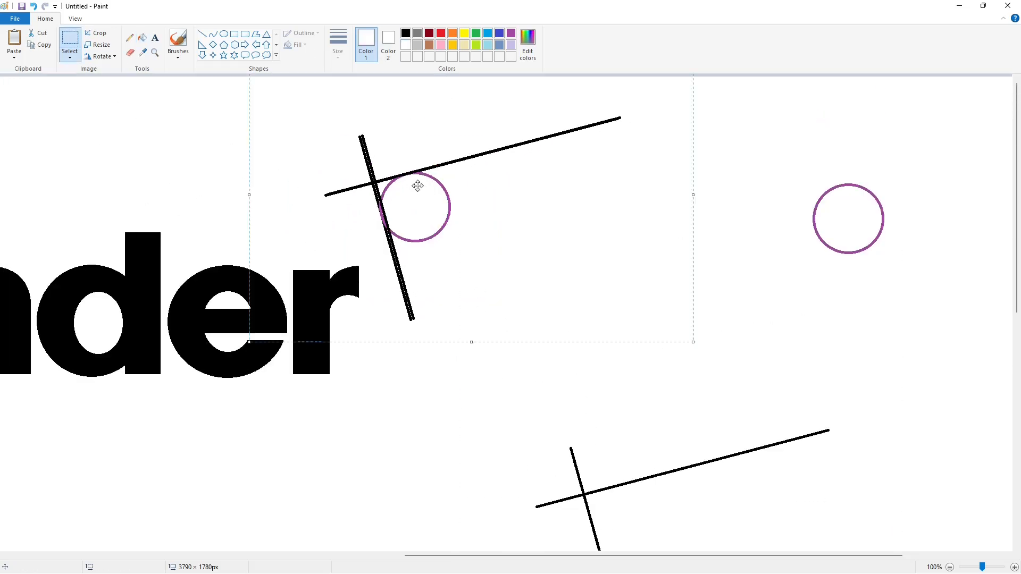
key(Down)
key(Down)
key(Left)
key(Left)
key(Left)
key(Left)
key(Left)
click(161, 168)
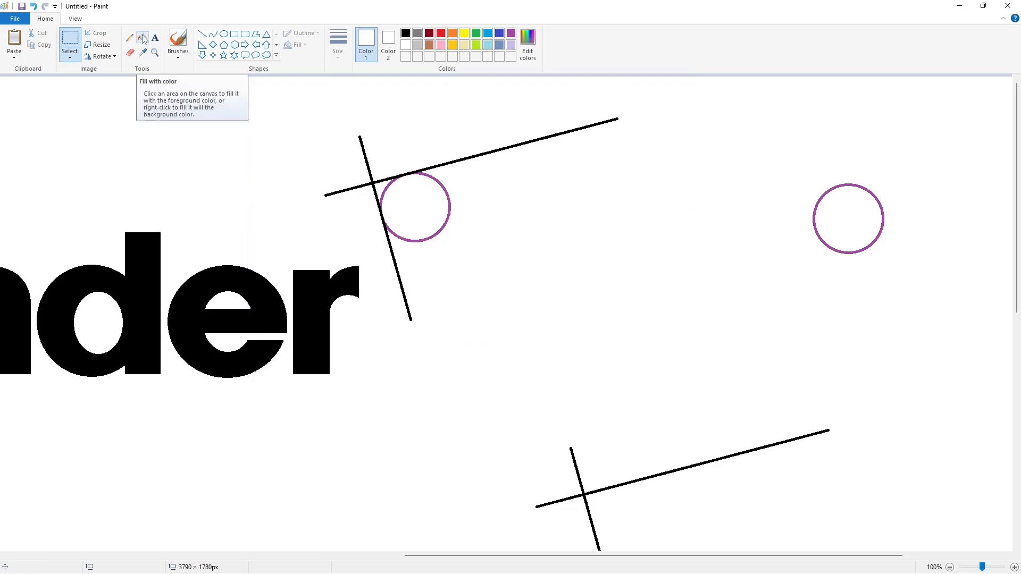
Step: Fill the line ends that project past the circle at the crossing with white, leaving a rounded corner
click(143, 37)
click(362, 143)
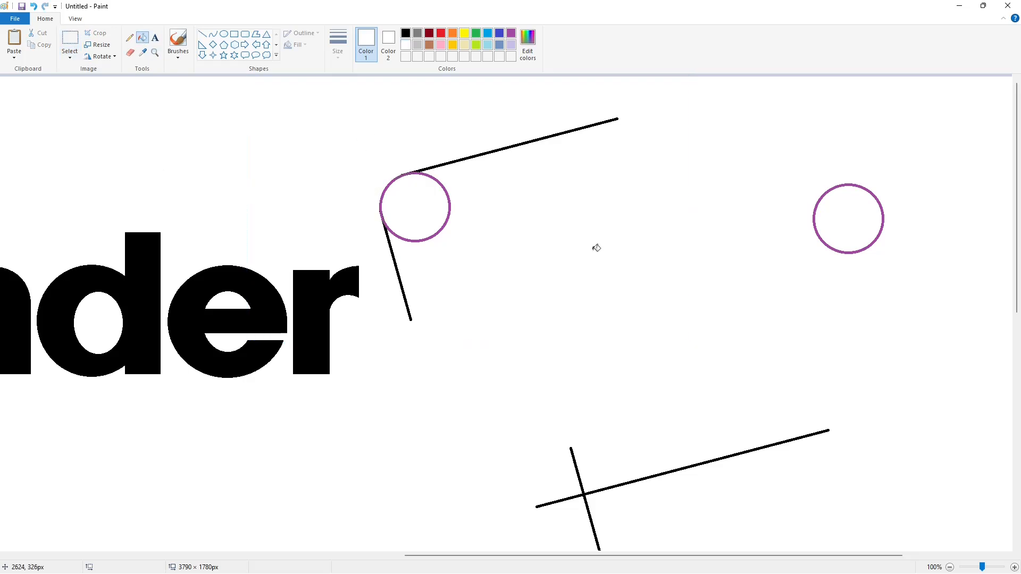
scroll(594, 248, down, 2)
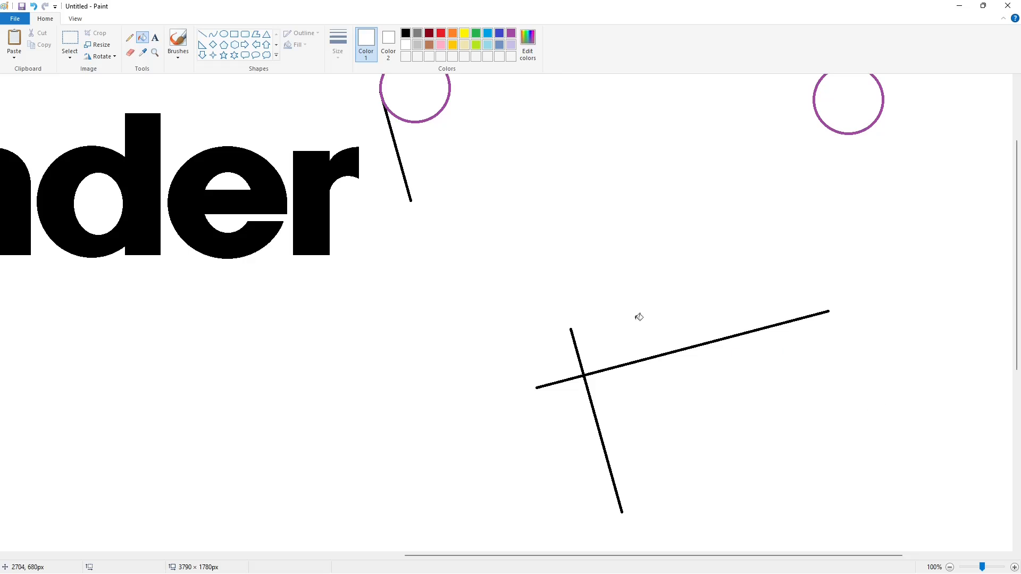
Step: Copy the rounded corner with its two lines, rotate the copy 180°, and place it opposite to close a tilted rectangle
click(951, 568)
click(70, 37)
drag(766, 233, 585, 82)
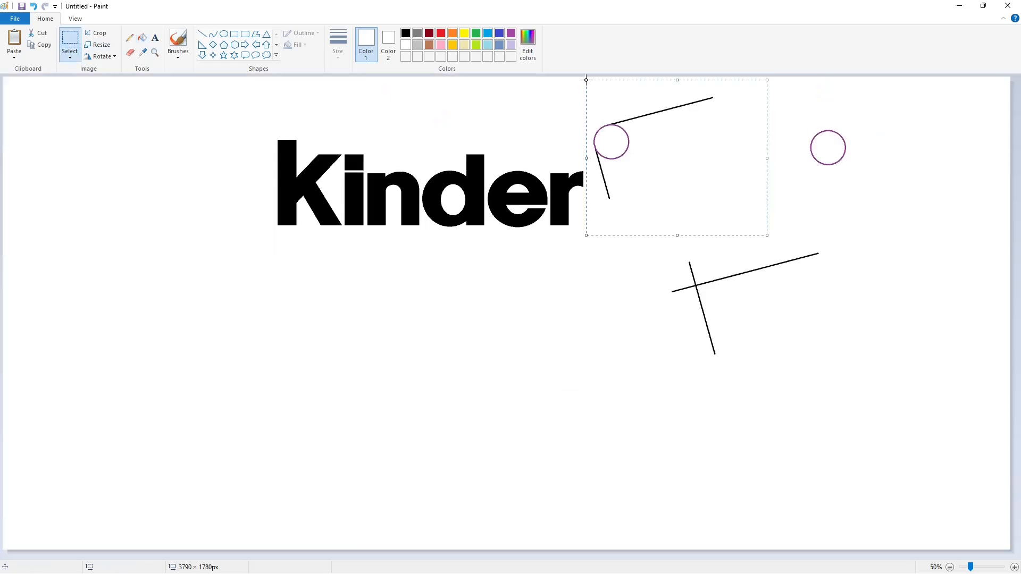
key(ctrl+c)
key(ctrl+v)
click(101, 57)
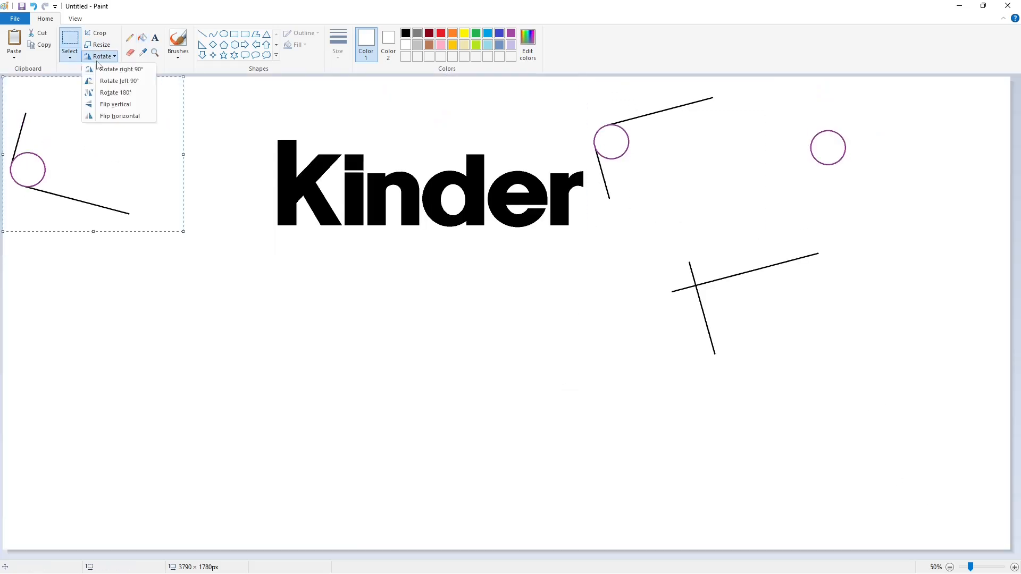
click(115, 93)
drag(109, 162, 662, 145)
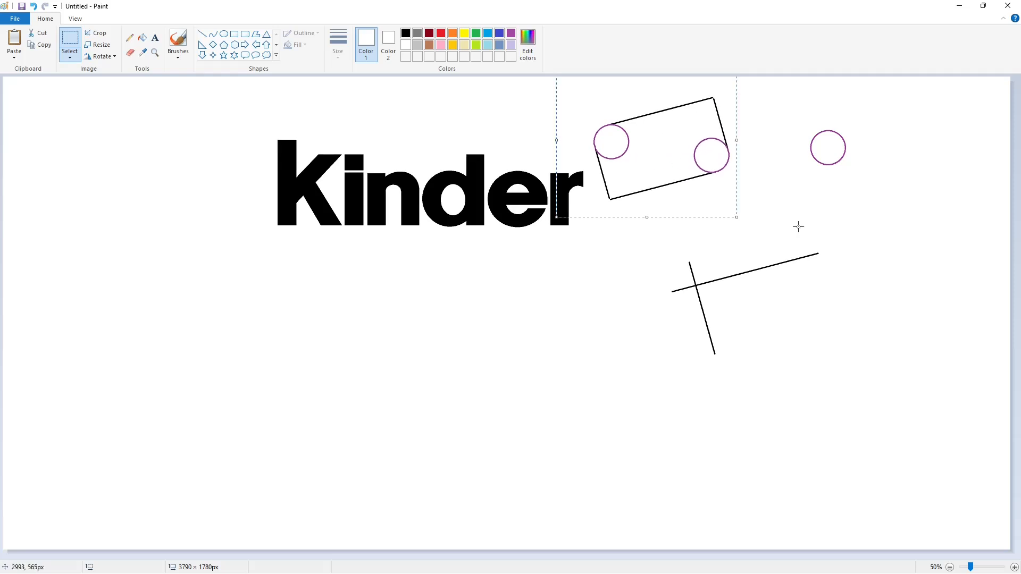
click(840, 228)
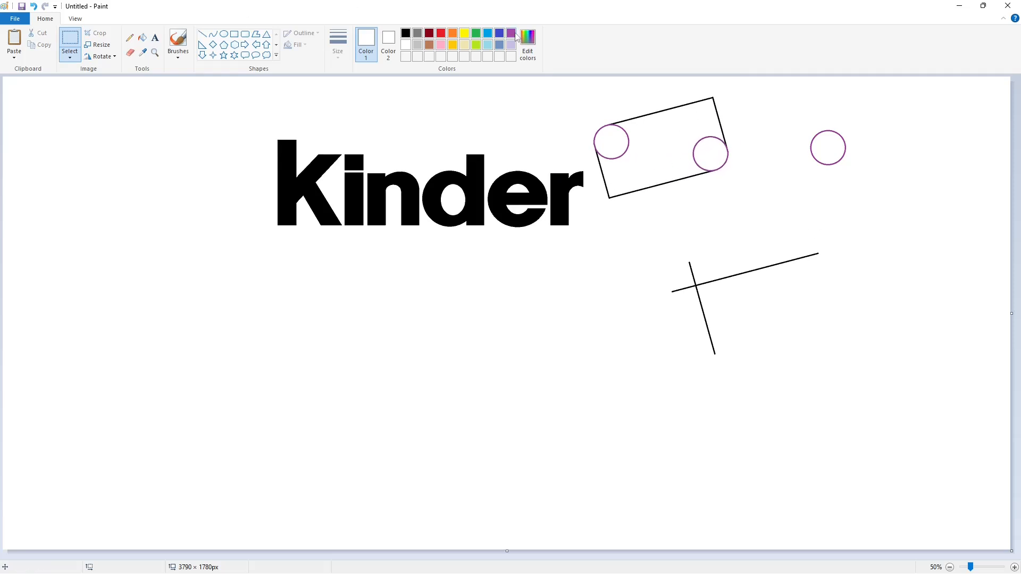
Step: Fill the tilted rectangle, its corner circles and its outline so that it forms one solid lavender shape
click(512, 33)
click(143, 38)
click(656, 146)
click(607, 144)
click(711, 154)
click(406, 33)
click(652, 141)
click(511, 45)
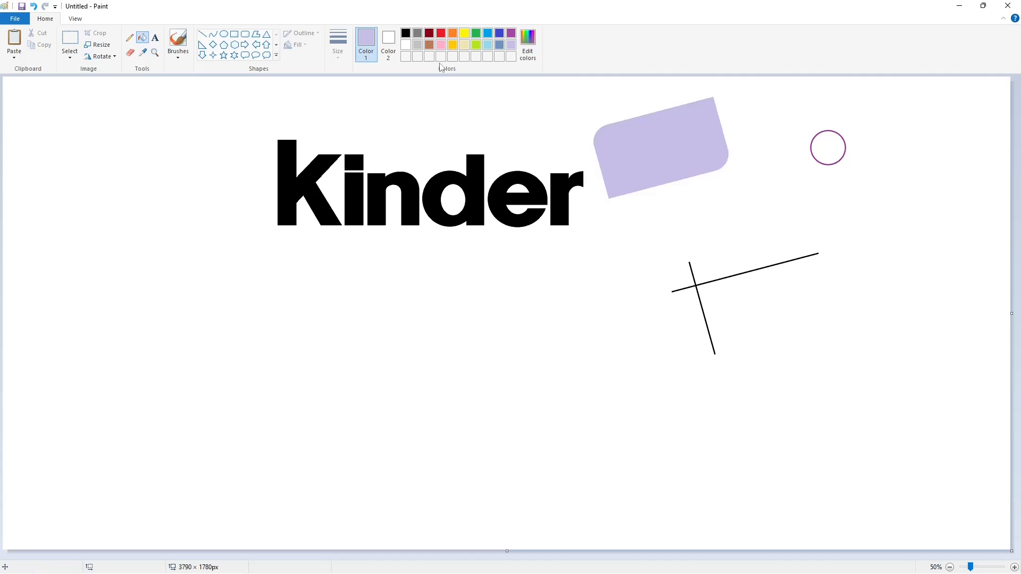
Step: Fill the spare purple circle and the spare crossing lines with white to erase them
click(406, 45)
click(845, 146)
click(696, 286)
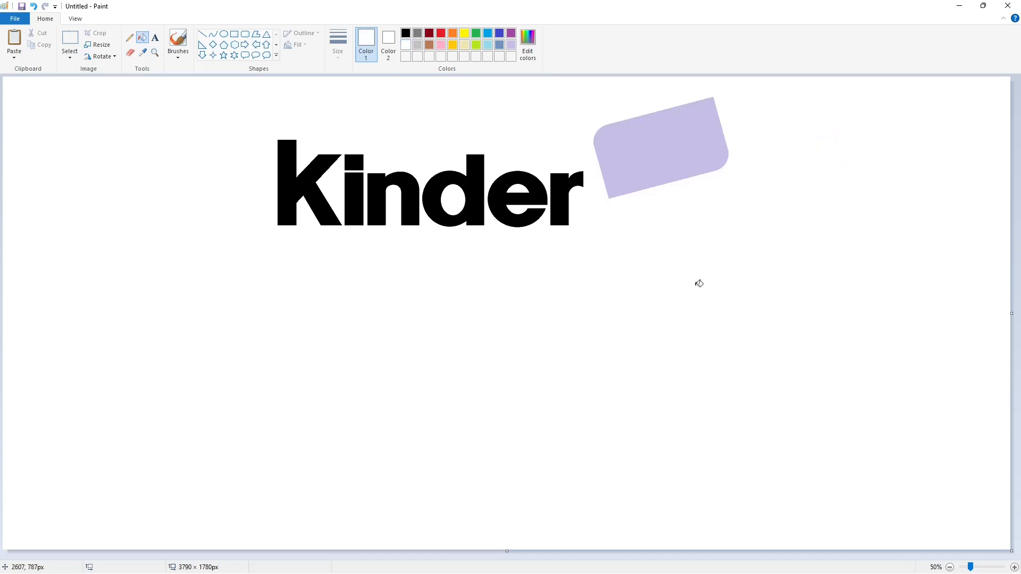
Step: Draw a wide black ellipse, adjust its size over the lavender shape, and move it to the blank area beside the shape
click(224, 34)
click(405, 33)
drag(640, 119, 717, 161)
drag(678, 119, 678, 104)
drag(640, 133, 653, 133)
drag(718, 132, 715, 133)
drag(684, 104, 828, 159)
Step: Try to skew a pasted copy of the black ellipse horizontally
click(69, 38)
drag(769, 108, 899, 252)
key(ctrl+c)
key(ctrl+v)
click(101, 56)
click(101, 45)
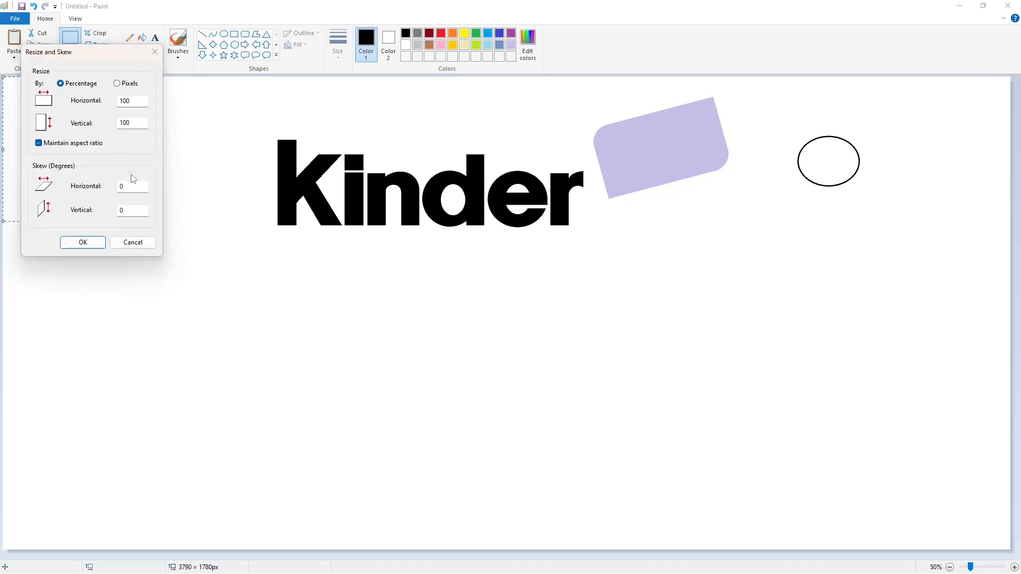
drag(132, 187, 85, 186)
text(30)
key(Return)
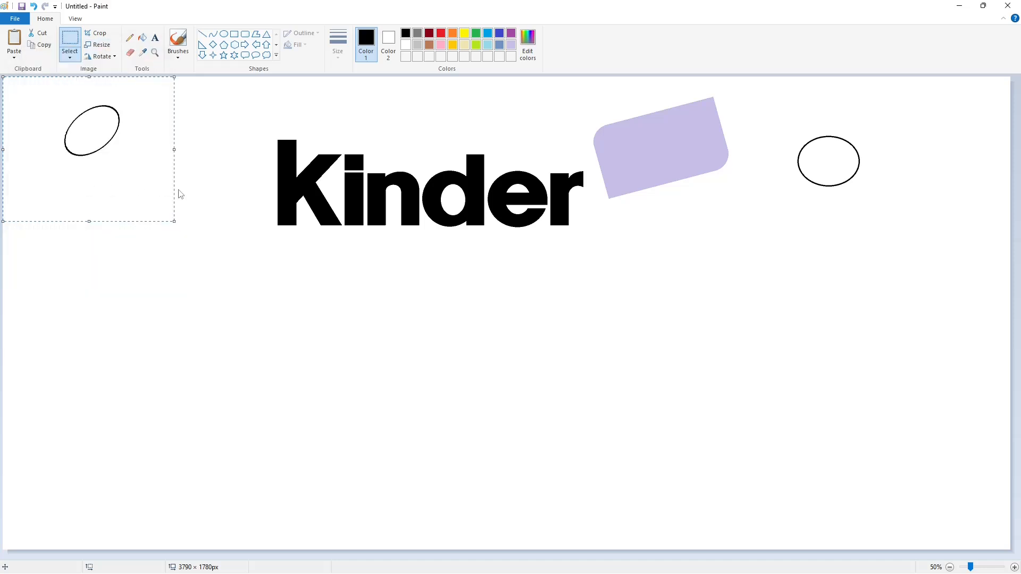
key(ctrl+z)
Step: Try to resize a fresh copy of the ellipse to 50 percent
key(ctrl+v)
click(101, 45)
drag(133, 124, 86, 125)
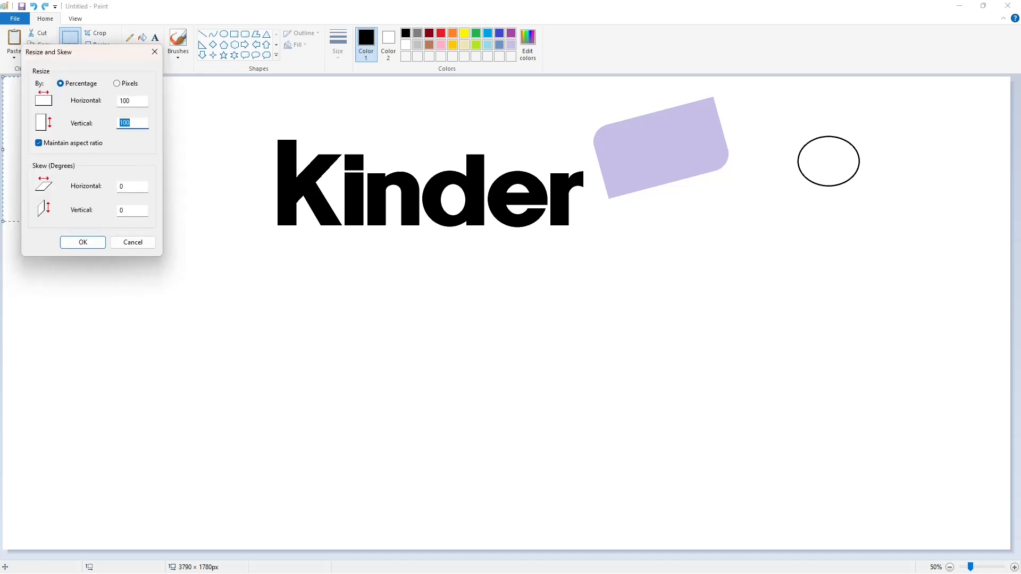
text(50)
key(Return)
key(ctrl+z)
Step: Try to skew the ellipse copy horizontally by 40 degrees and place it on the lavender shape
click(101, 45)
drag(132, 187, 93, 190)
text(40)
key(Return)
drag(129, 123, 696, 146)
key(ctrl+z)
Step: Try a new ellipse copy skewed horizontally by 40 degrees and flipped horizontally on the lavender shape, and delete it
key(ctrl+v)
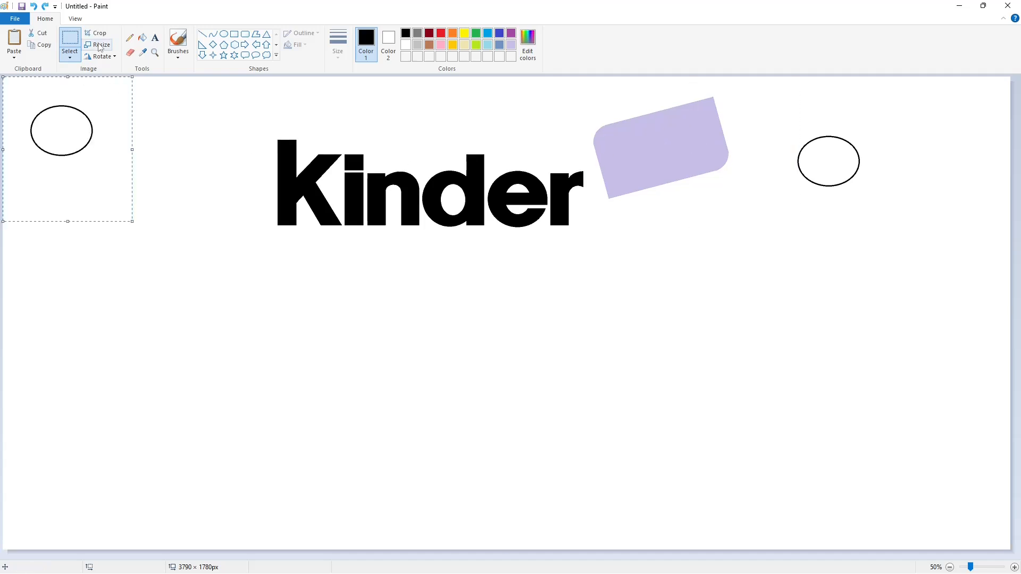
click(100, 47)
drag(132, 187, 88, 188)
text(40)
key(Return)
click(104, 56)
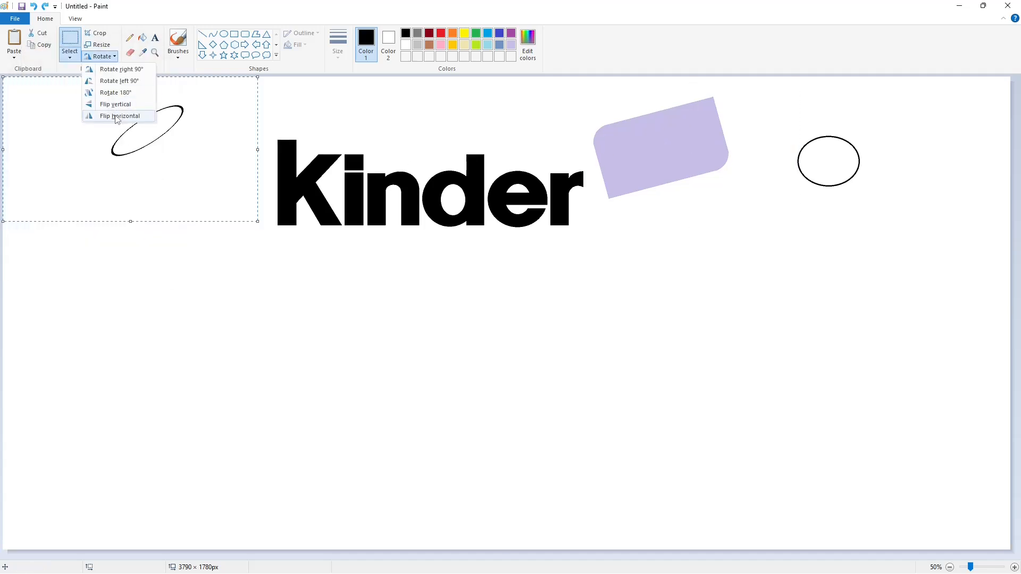
click(114, 116)
drag(108, 130, 662, 140)
key(Delete)
Step: Draw a second, slightly smaller black ellipse about 211 × 169 px next to the first one
click(224, 33)
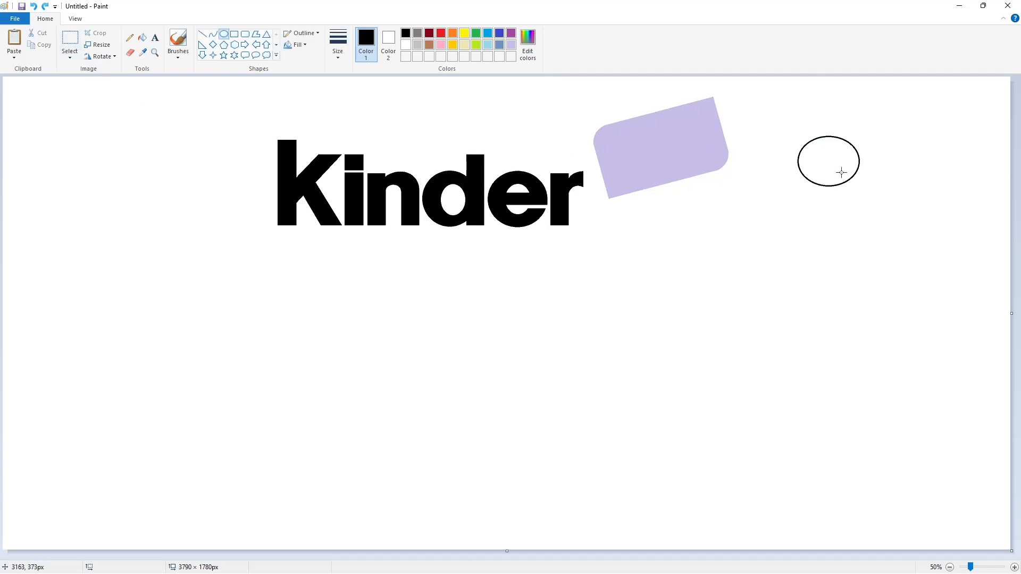
drag(879, 145, 934, 189)
drag(912, 168, 917, 169)
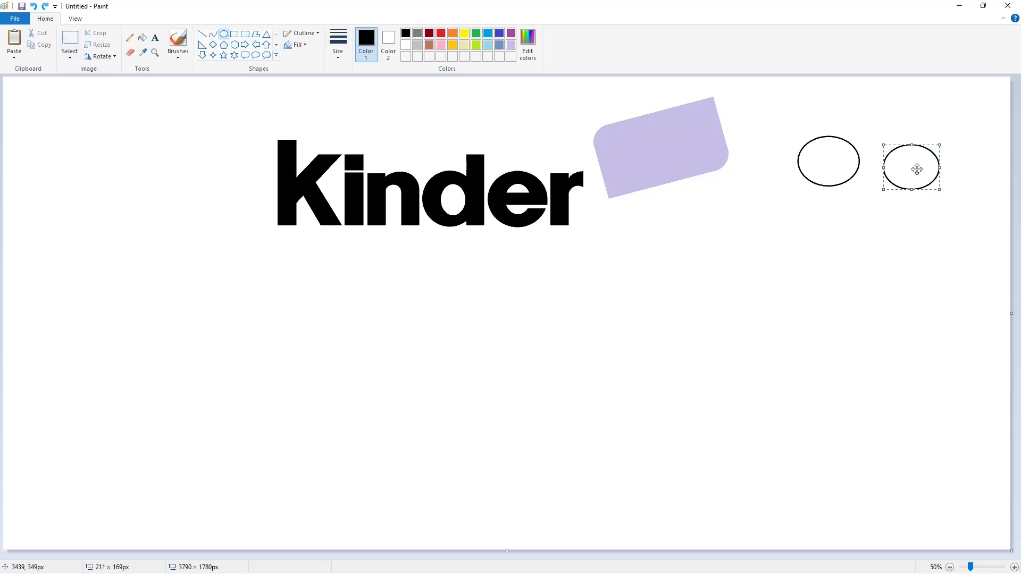
Step: Try a copy of the smaller ellipse skewed horizontally by 50 degrees and flipped horizontally on the lavender shape
click(70, 39)
key(ctrl+v)
click(106, 48)
drag(128, 188, 100, 188)
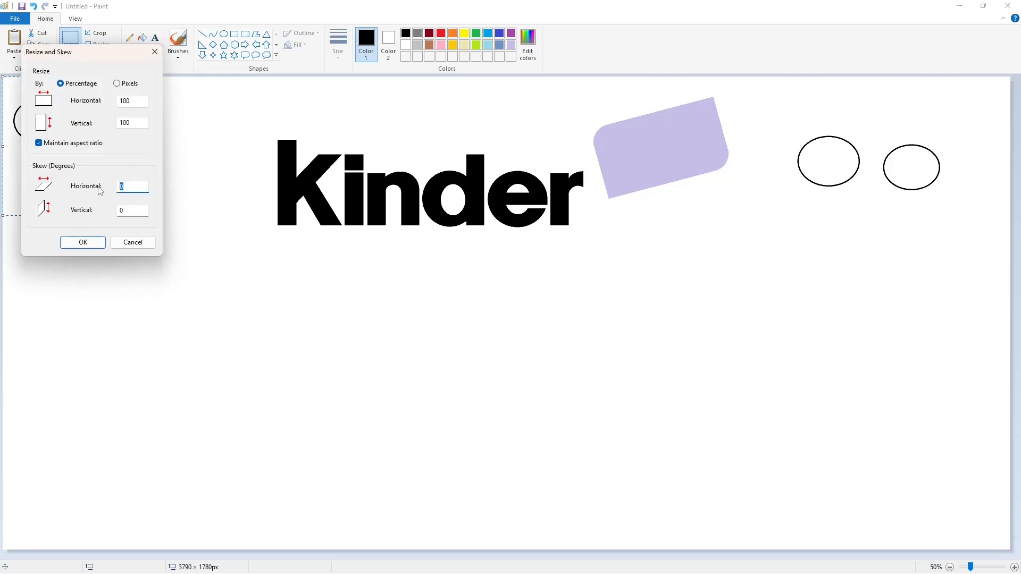
text(50)
key(Return)
click(101, 56)
click(113, 118)
drag(112, 123, 682, 138)
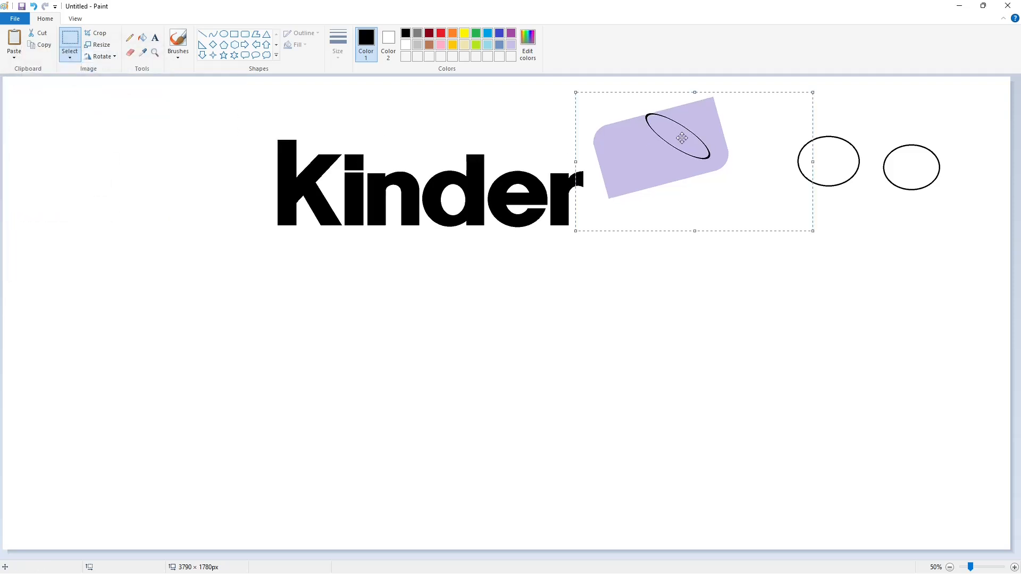
key(ctrl+z)
Step: Try a copy of the smaller ellipse skewed horizontally by 60 degrees and flipped horizontally on the lavender shape
key(ctrl+v)
click(101, 46)
drag(128, 188, 96, 187)
text(60)
key(Return)
click(101, 57)
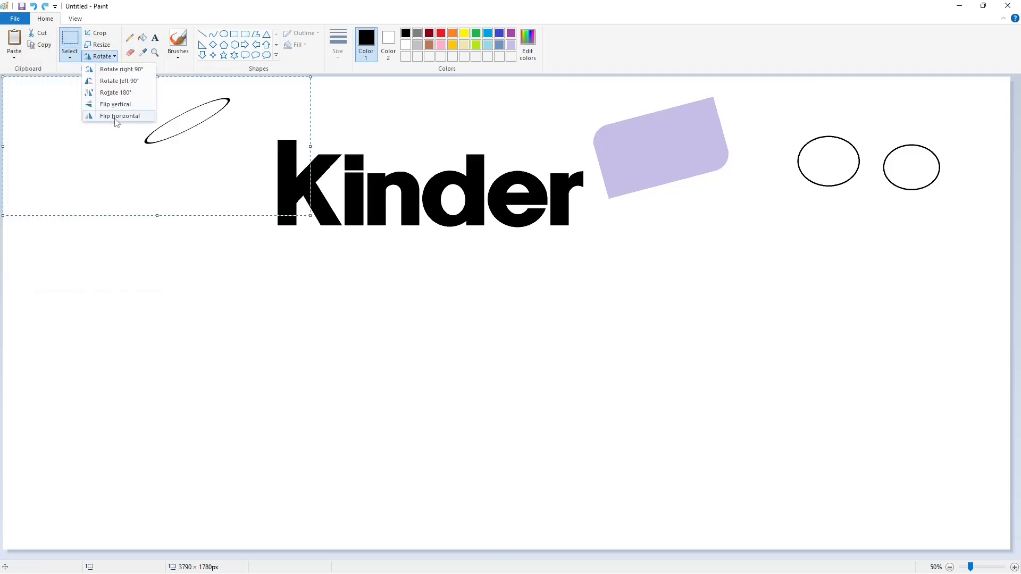
click(112, 118)
drag(146, 134, 700, 150)
key(ctrl+z)
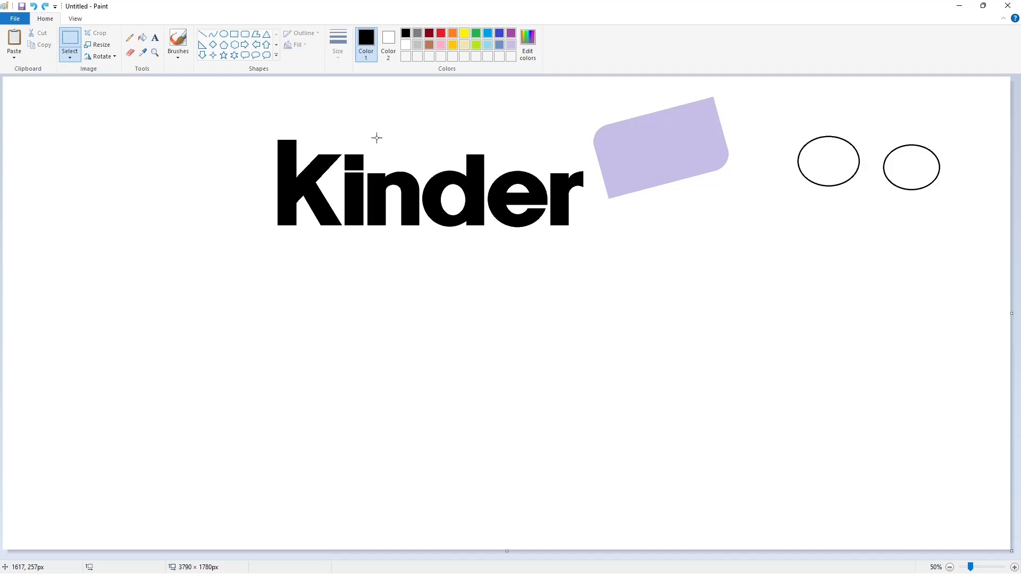
Step: Try another pasted ellipse copy skewed by 60 degrees and flipped, placed around the lavender block, and undo it
key(ctrl+v)
click(101, 45)
text(60)
key(Return)
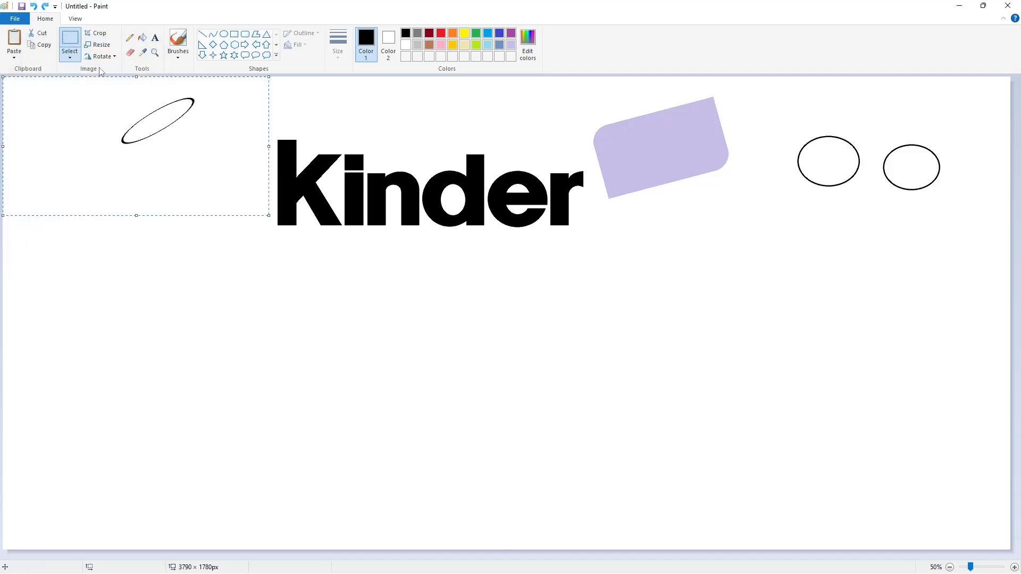
click(101, 57)
click(113, 118)
drag(111, 123, 626, 236)
key(ctrl+z)
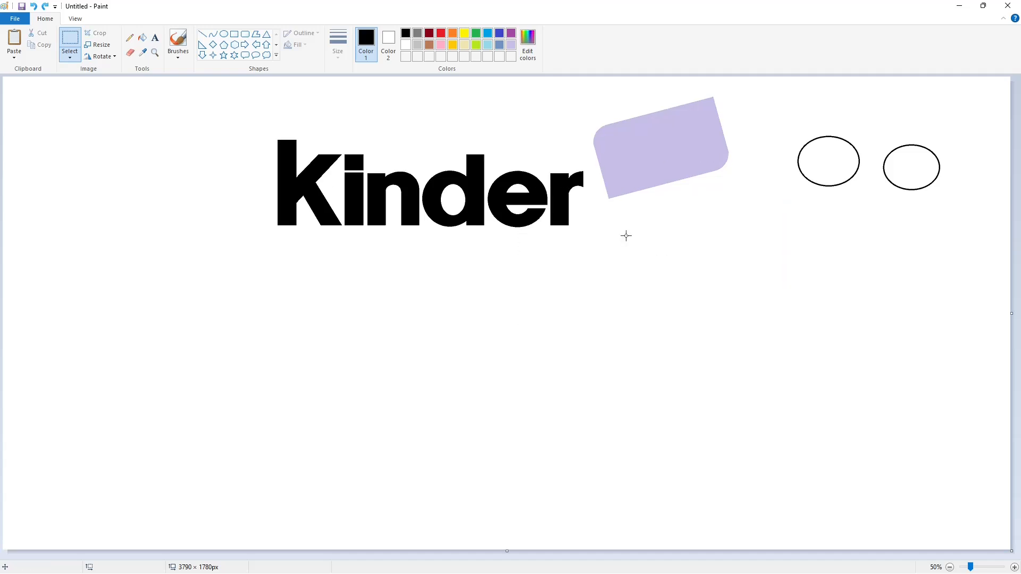
Step: Draw a thicker black open rim on the lavender block with curves, sweeping around to the block's right side
click(214, 34)
click(340, 54)
click(359, 118)
drag(674, 122, 632, 121)
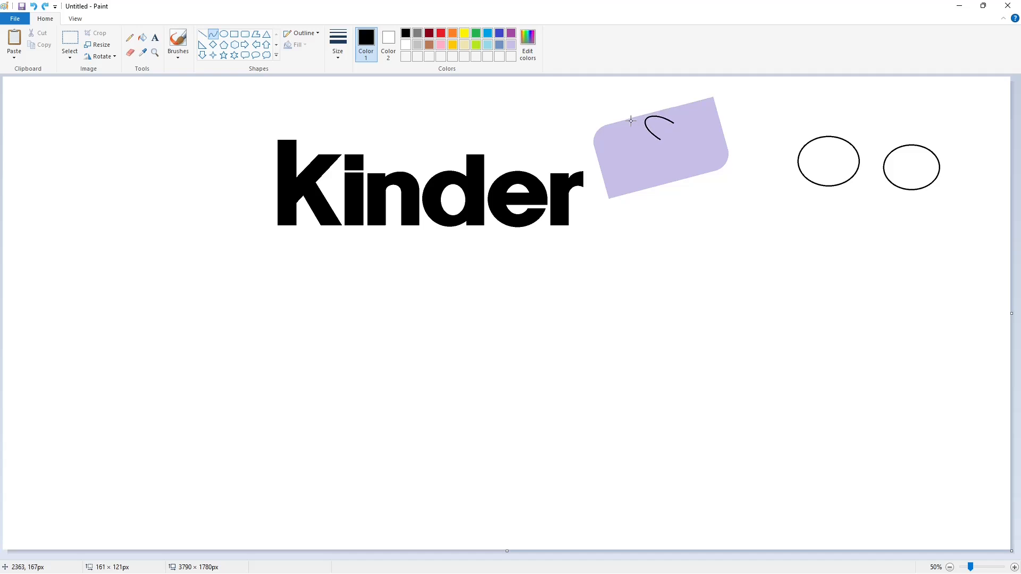
click(670, 213)
mouse_move(662, 140)
mouse_down()
mouse_move(703, 139)
mouse_move(695, 160)
mouse_move(724, 159)
mouse_up()
click(735, 230)
Step: Try a straight edge from the rim's upper left end to the block's lower left corner, and undo it
drag(645, 118, 618, 191)
key(ctrl+z)
drag(645, 118, 618, 192)
click(645, 118)
click(618, 192)
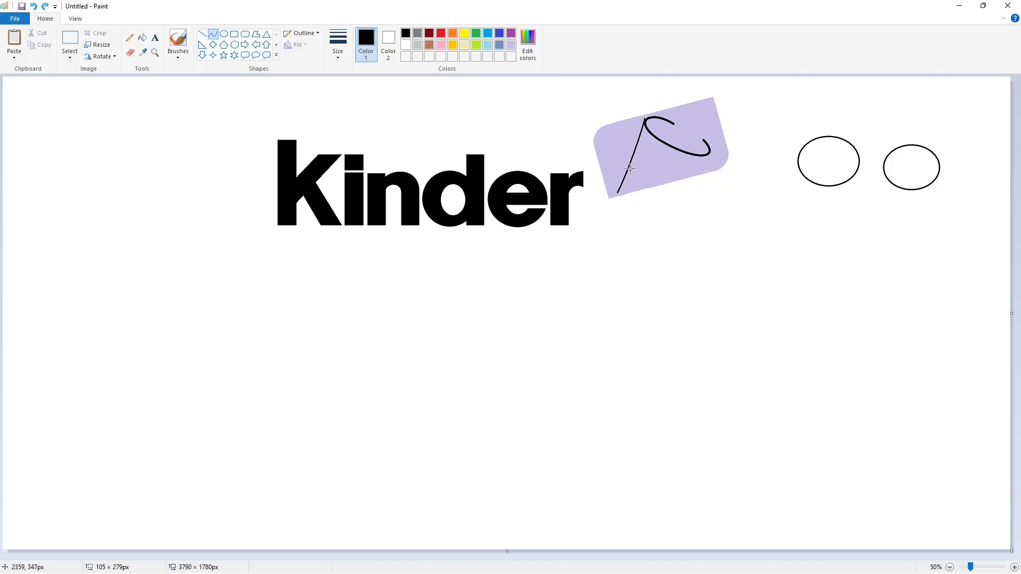
key(ctrl+z)
Step: Draw the cone's long left edge, its bottom edge and the short right edge joining up to the rim
click(203, 34)
click(213, 34)
mouse_move(649, 118)
mouse_down()
mouse_move(618, 191)
mouse_move(696, 171)
mouse_up()
double_click(643, 117)
click(695, 221)
click(202, 34)
click(716, 192)
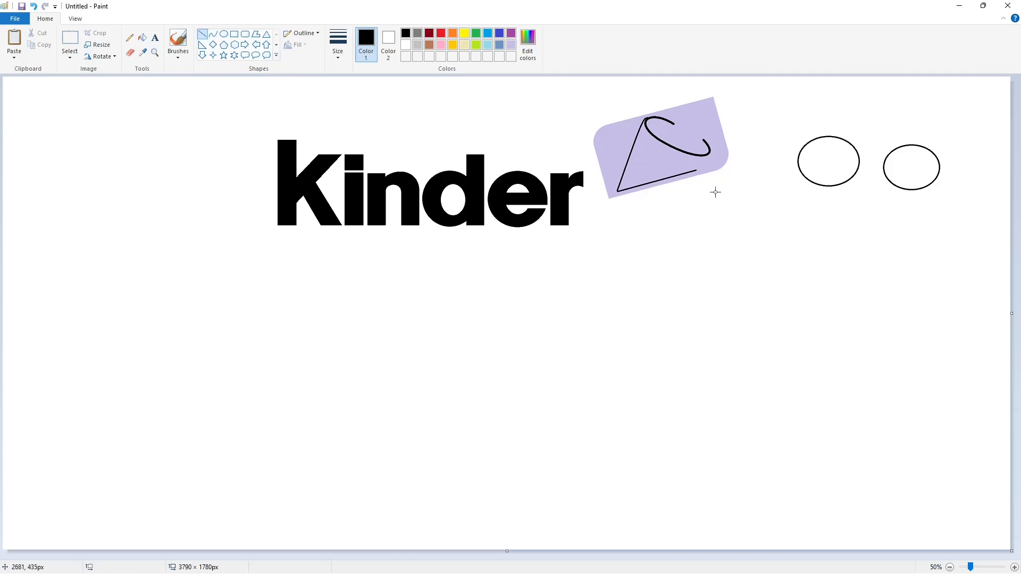
click(213, 34)
double_click(706, 160)
click(768, 210)
Step: Thicken the upper part of the cone's left edge and its short right edge with heavier black lines
click(1015, 567)
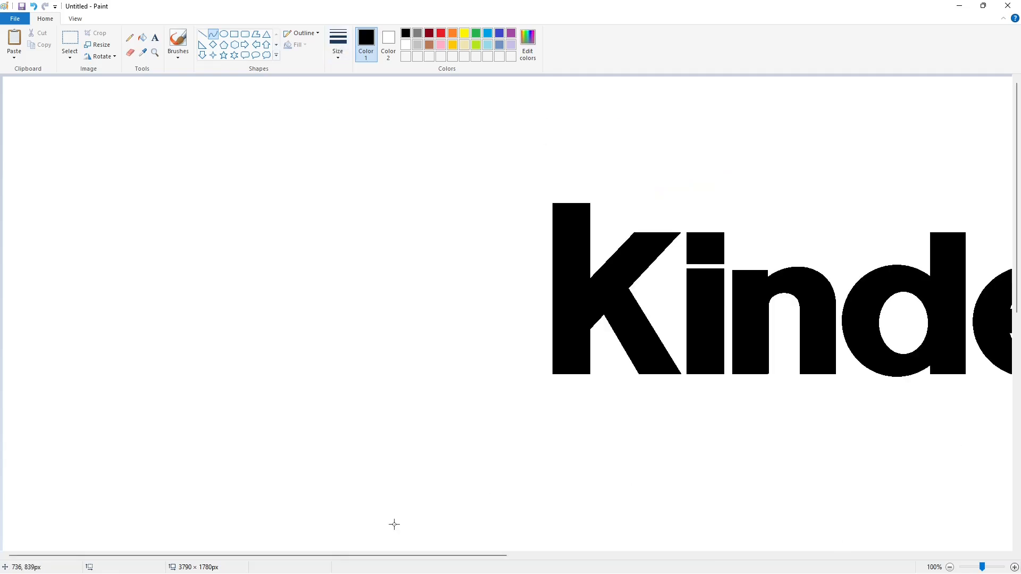
drag(383, 556, 739, 556)
click(203, 34)
click(338, 45)
click(356, 136)
drag(567, 161, 549, 202)
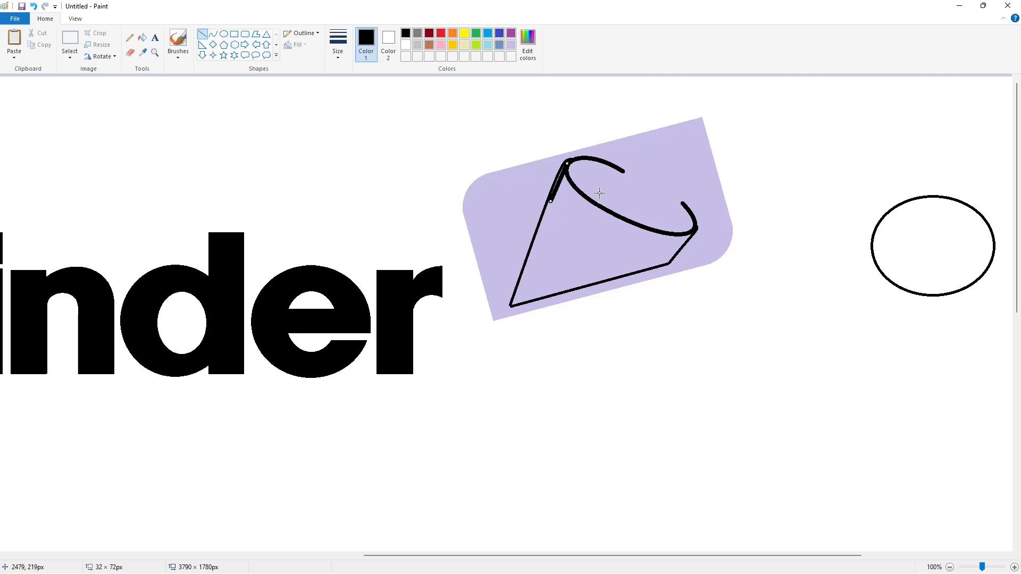
click(600, 194)
drag(683, 246, 675, 253)
click(1015, 567)
click(950, 568)
click(950, 568)
Step: Draw a black curve bowed upward across the cone, from its left edge to the lower right corner
click(213, 34)
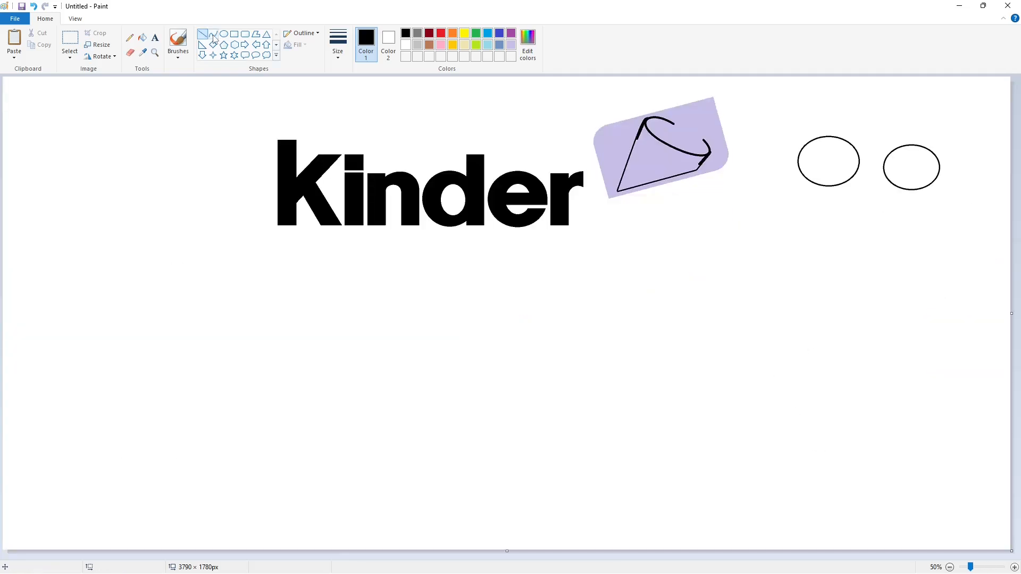
click(339, 48)
click(358, 119)
mouse_move(638, 141)
mouse_down()
mouse_move(694, 170)
mouse_move(662, 148)
mouse_up()
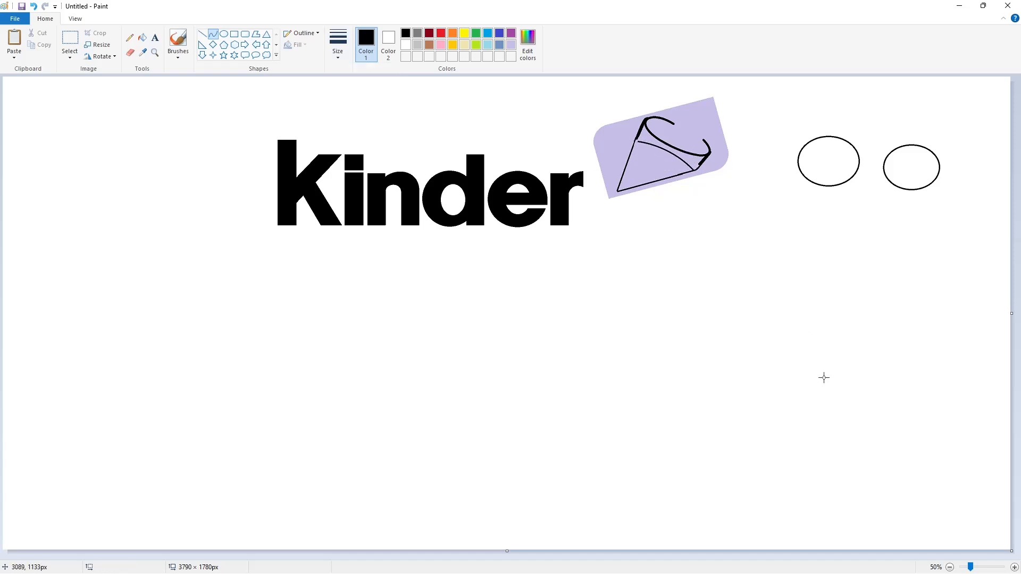
Step: Draw a thicker black line about 52 × 131 px along the cone's left edge, down from the rim
click(1015, 567)
drag(468, 556, 781, 555)
click(203, 34)
click(339, 46)
click(353, 138)
mouse_move(655, 173)
mouse_down()
mouse_move(619, 224)
mouse_move(625, 243)
mouse_up()
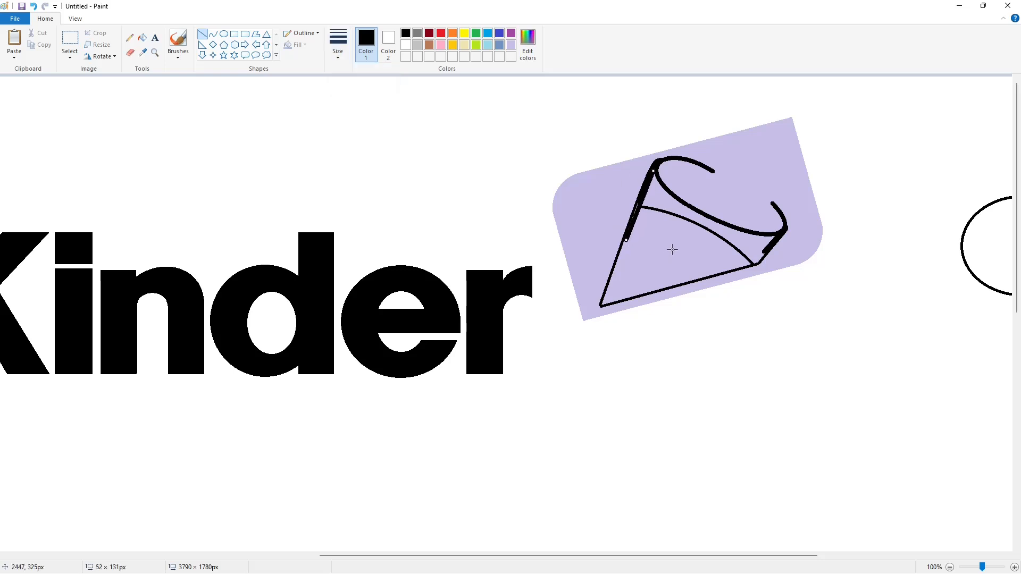
drag(640, 197, 628, 229)
Step: Fill the lower part of the cone with black and thicken its short right edge
click(142, 37)
click(676, 263)
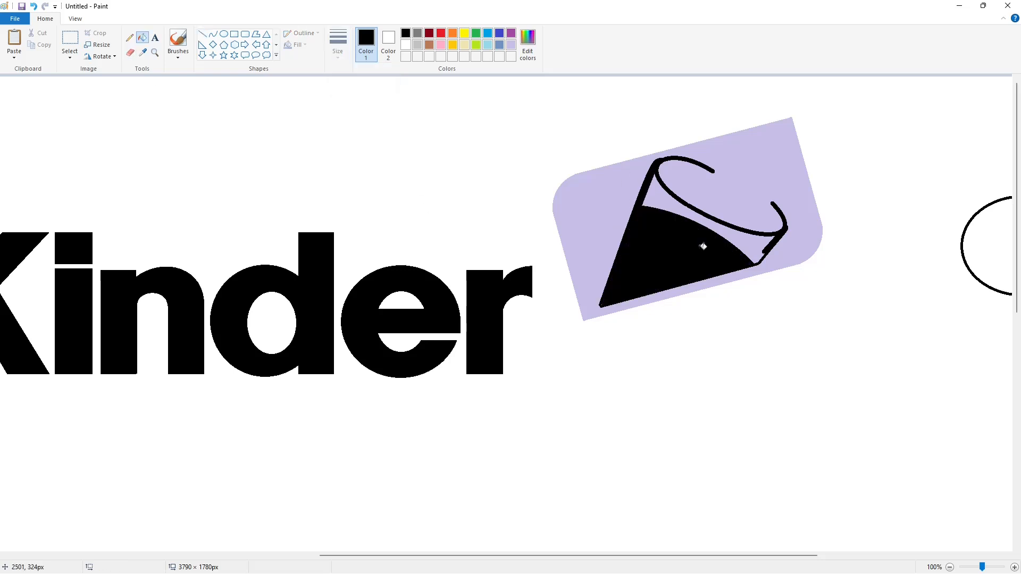
click(203, 36)
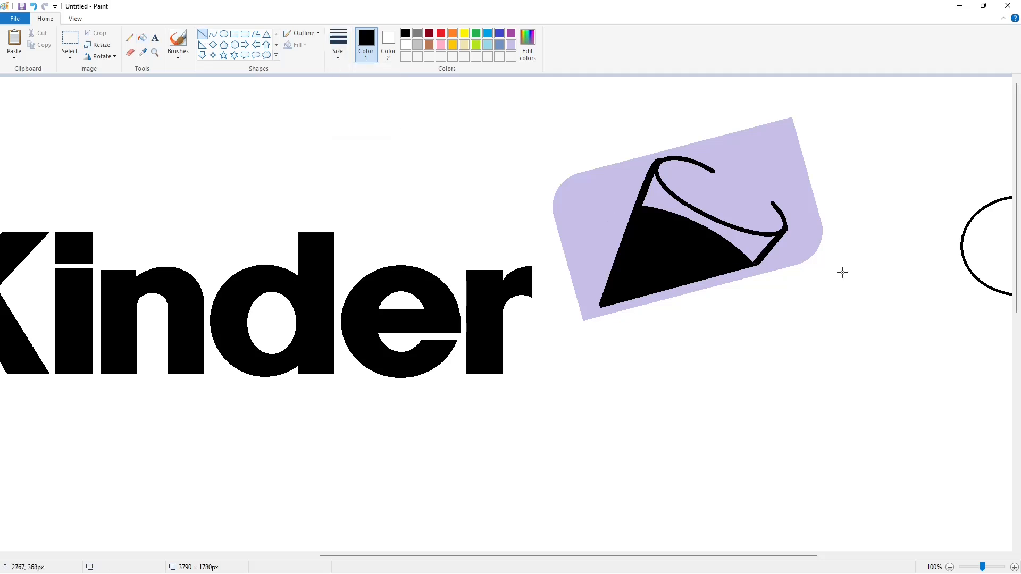
Step: Trim the cone's black outline around the rim's corners and ends with short lavender lines
click(511, 46)
click(339, 45)
click(359, 101)
drag(789, 222, 789, 240)
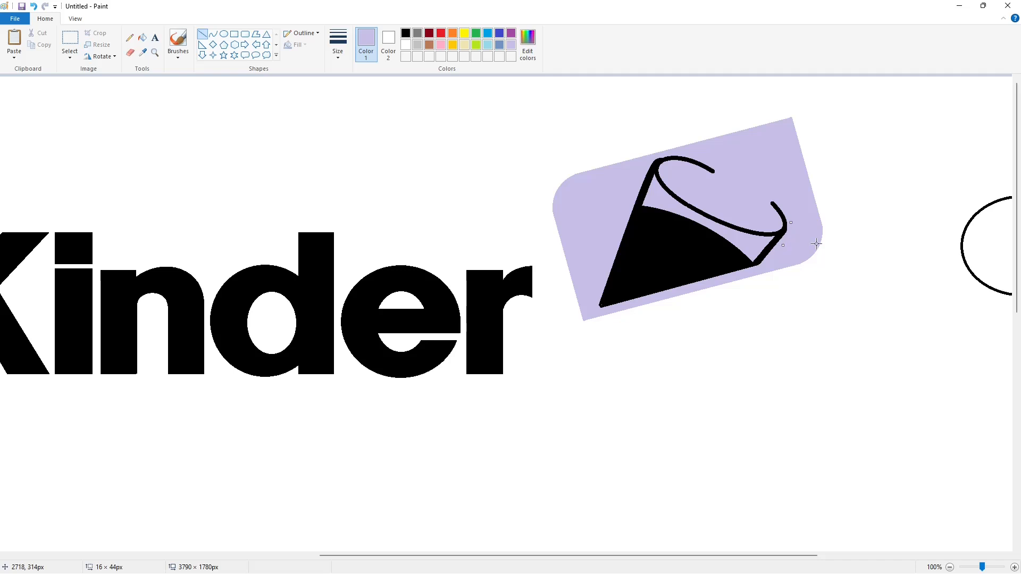
drag(677, 173, 659, 154)
drag(759, 190, 780, 216)
click(789, 182)
scroll(830, 407, down, 1)
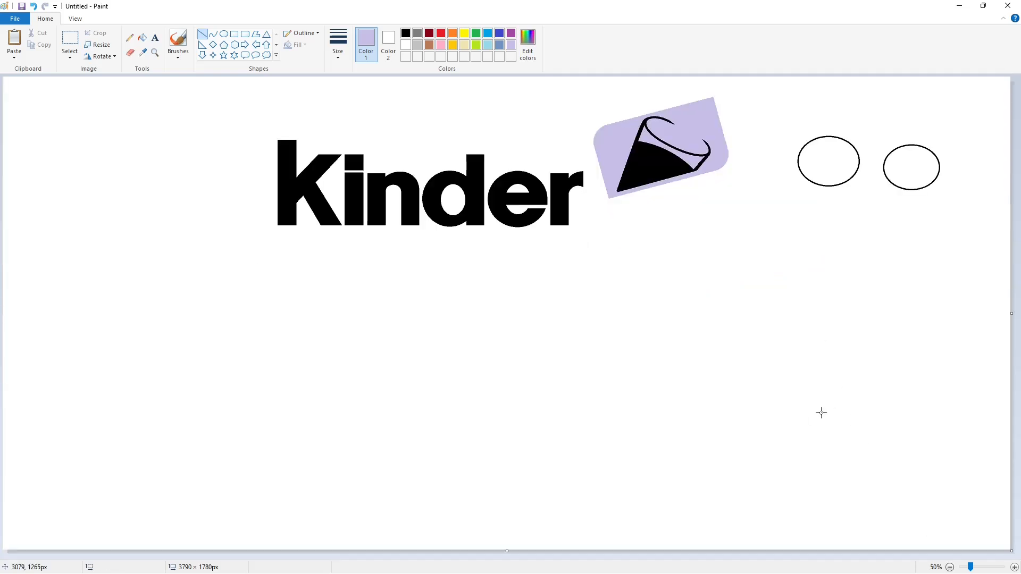
Step: Recolour the black cone drawing purple
click(339, 51)
click(357, 99)
click(511, 33)
click(142, 38)
click(649, 170)
Step: Draw a curved lavender highlight inside the filled part of the cone and recolour the cone black
click(213, 33)
click(406, 33)
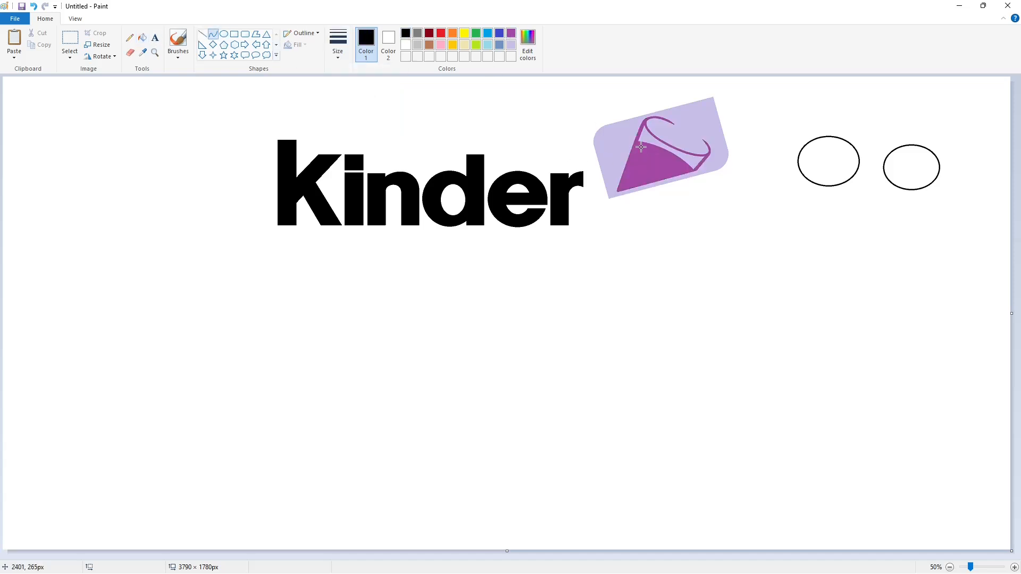
drag(641, 146, 688, 170)
click(511, 45)
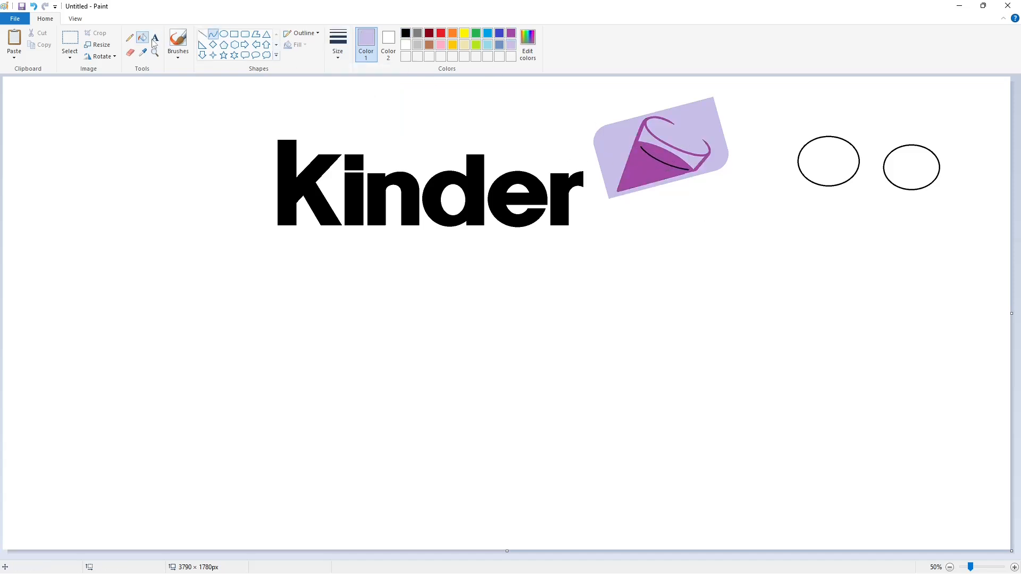
click(142, 37)
click(650, 156)
click(406, 34)
click(654, 171)
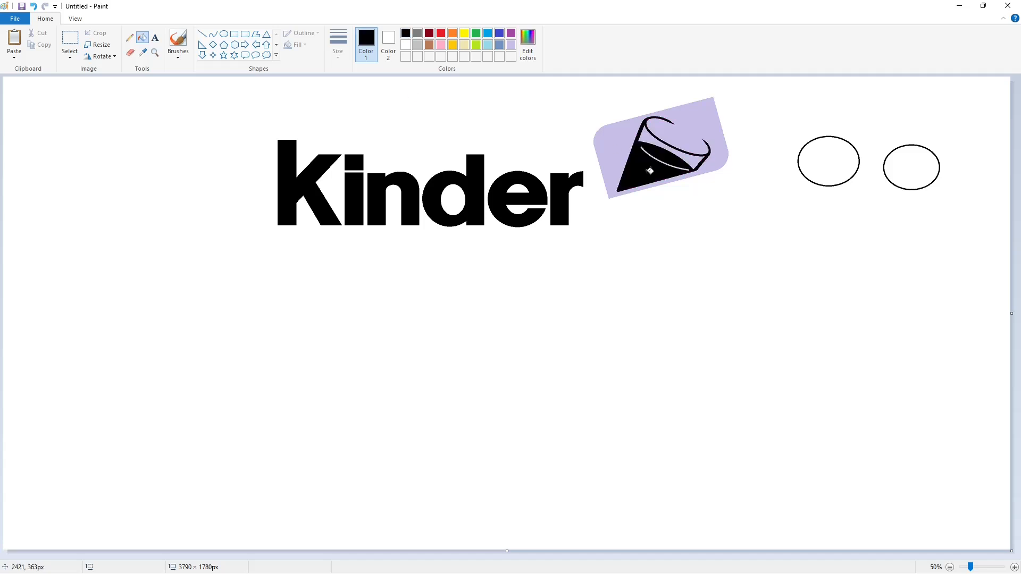
Step: Draw a small ellipse in the gap of the cone's rim and fill it with black
click(224, 34)
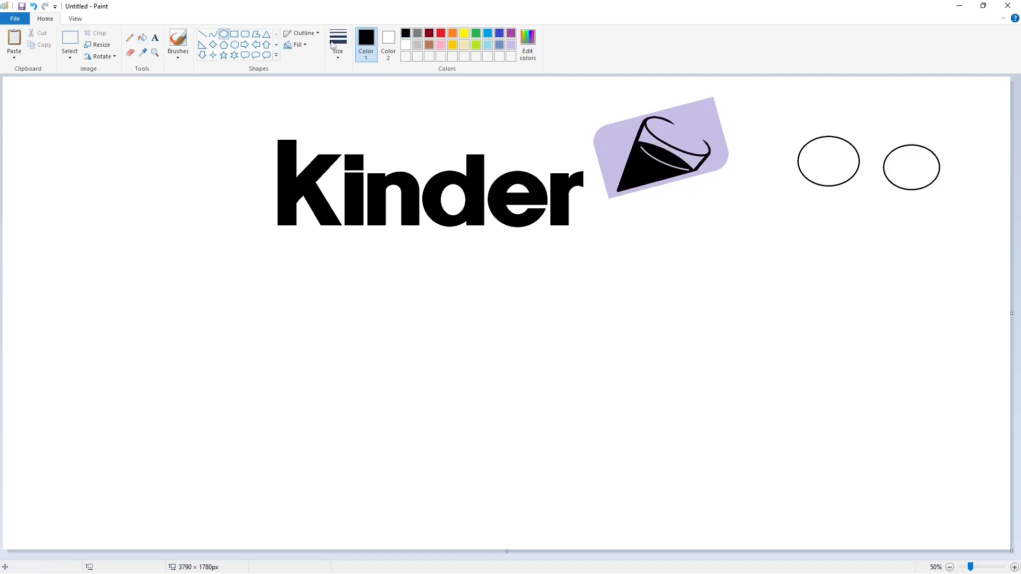
click(143, 36)
click(686, 140)
Step: Draw a teardrop from curves above the small black ellipse and fill it with black
click(214, 33)
drag(697, 110, 705, 132)
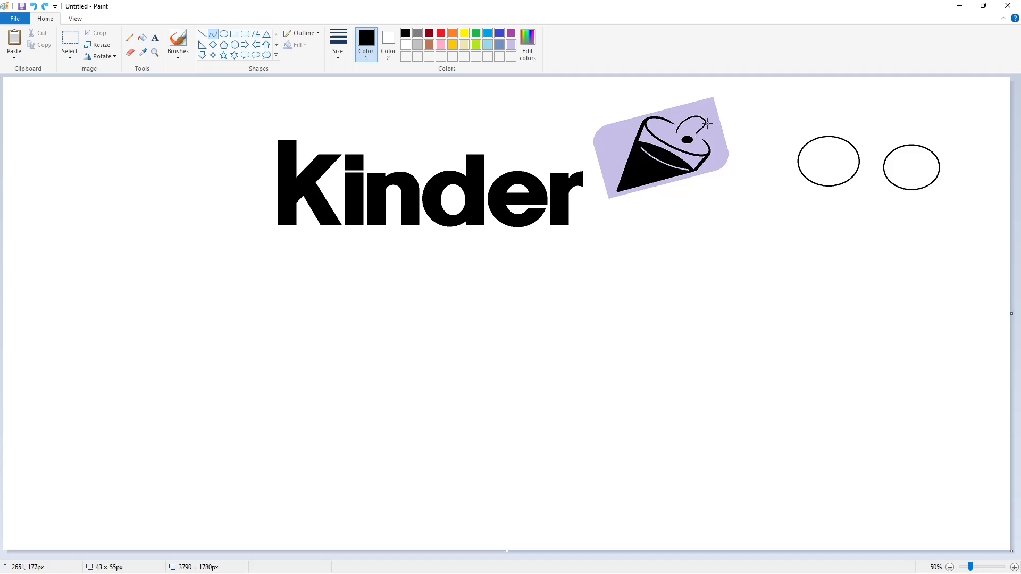
click(706, 131)
click(746, 138)
click(1015, 568)
drag(424, 556, 796, 556)
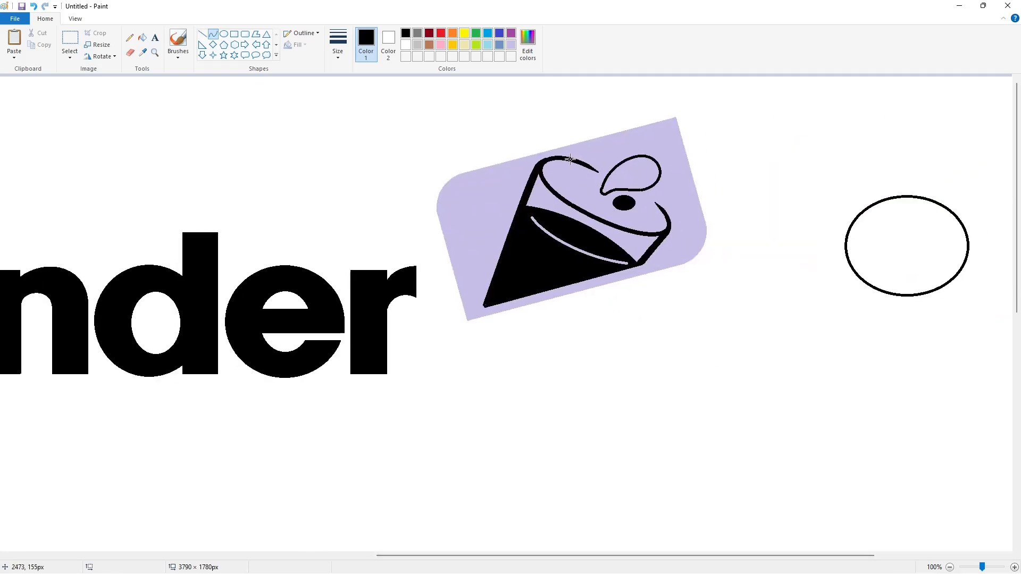
click(142, 37)
click(636, 164)
click(202, 33)
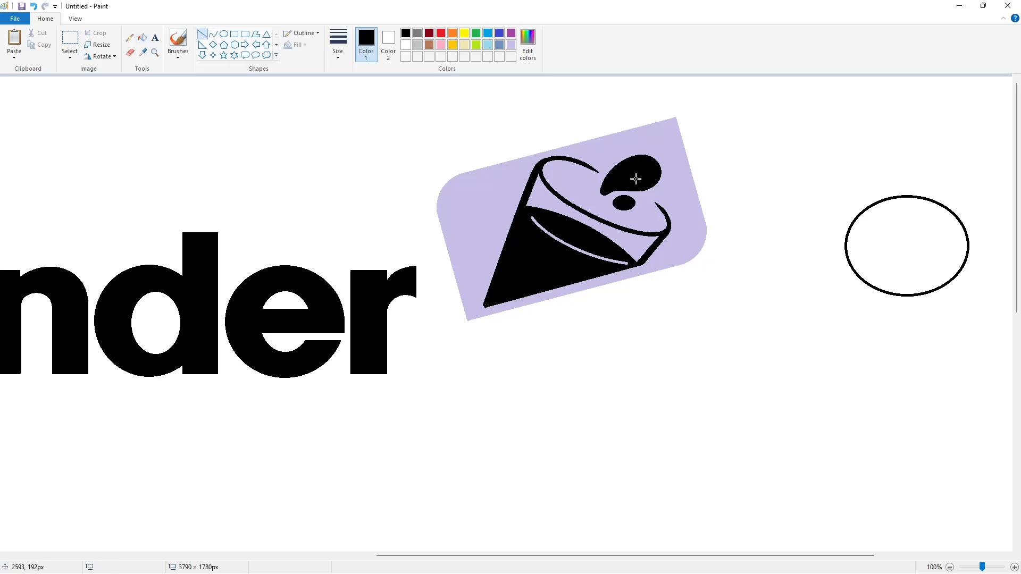
click(950, 567)
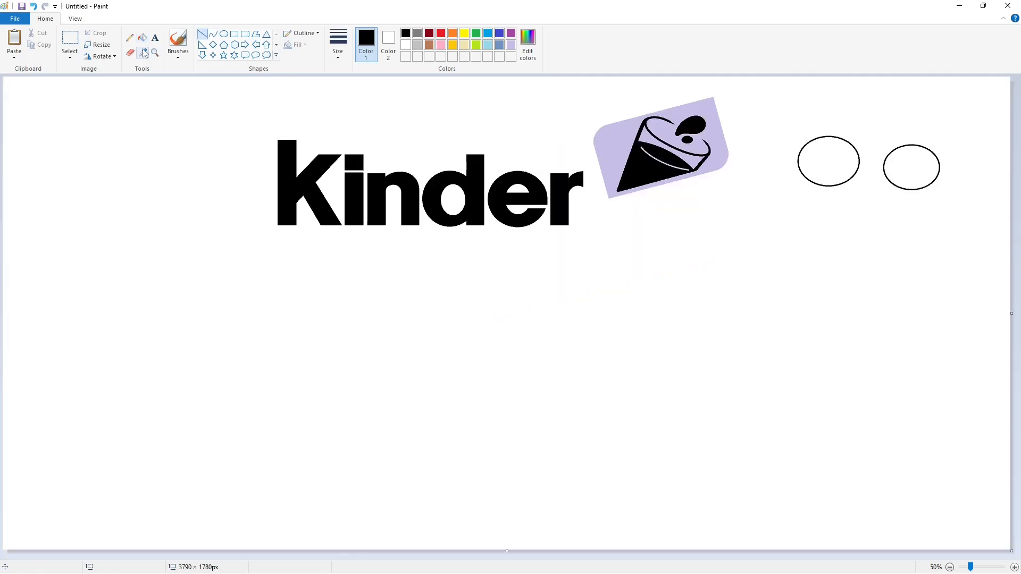
Step: Remove the two spare ellipses beside the lavender block by filling them with white
click(142, 37)
click(829, 165)
click(904, 170)
click(406, 45)
click(828, 165)
click(896, 173)
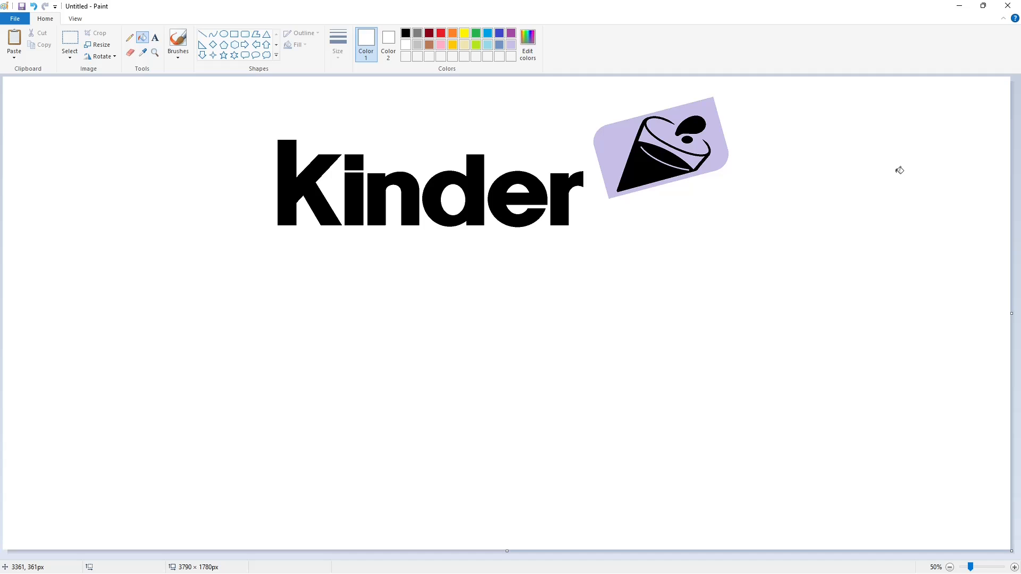
Step: Draw the slanted stem of a large script "d" below the wordmark, with a rounded black top and straight sides
click(213, 34)
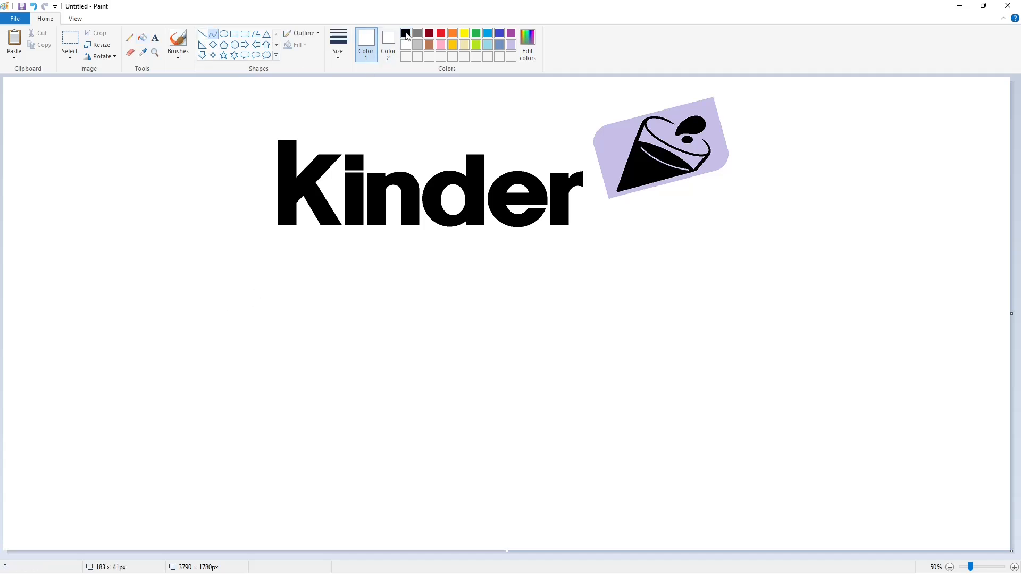
click(407, 35)
drag(255, 302, 262, 291)
mouse_move(226, 306)
mouse_down()
mouse_move(223, 288)
mouse_move(248, 395)
mouse_move(238, 453)
mouse_up()
click(322, 295)
click(203, 34)
click(333, 424)
drag(214, 313, 201, 382)
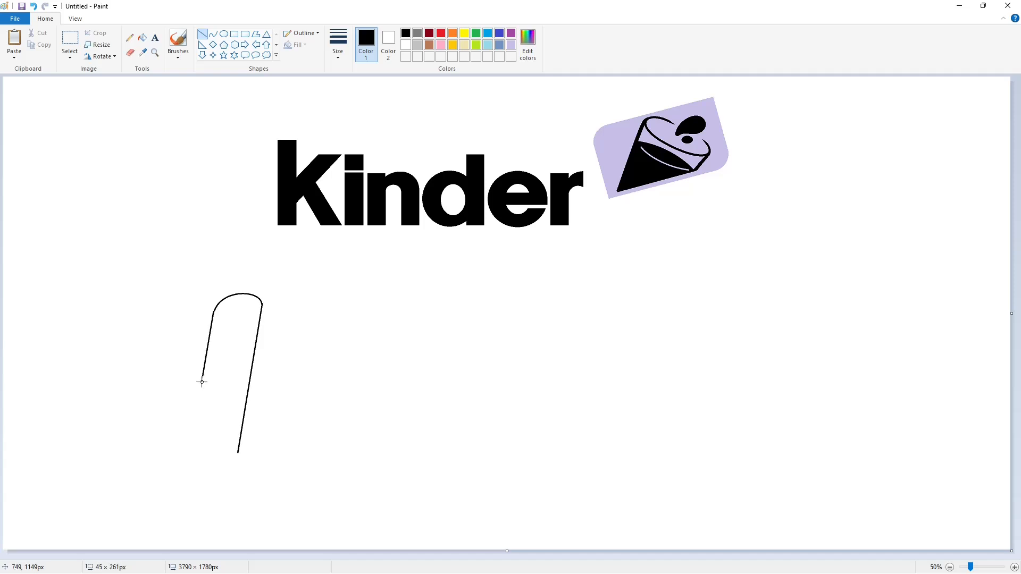
Step: Try an ellipse of about 487 × 559 px as the bowl of the script "d", and undo it
click(223, 34)
drag(92, 361, 221, 510)
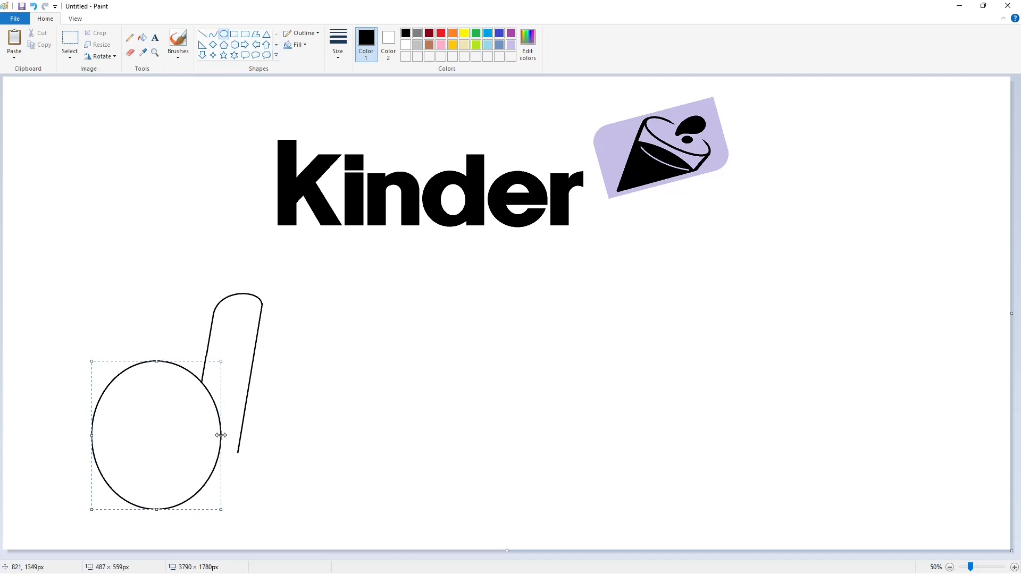
drag(221, 436, 230, 435)
drag(92, 436, 84, 435)
key(ctrl+z)
Step: Draw the curved bowl of the script "d" and the upward-sweeping tail at the base of its stem
click(214, 34)
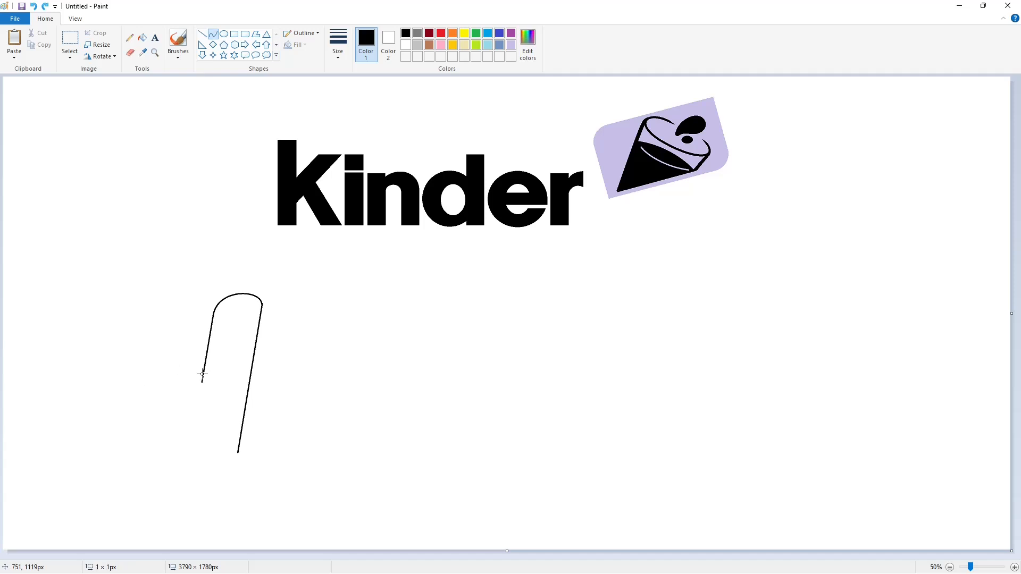
mouse_move(202, 374)
mouse_down()
mouse_move(95, 435)
mouse_move(153, 349)
mouse_move(98, 380)
mouse_up()
drag(96, 437, 207, 494)
mouse_move(151, 466)
mouse_down()
mouse_move(91, 472)
mouse_move(130, 531)
mouse_up()
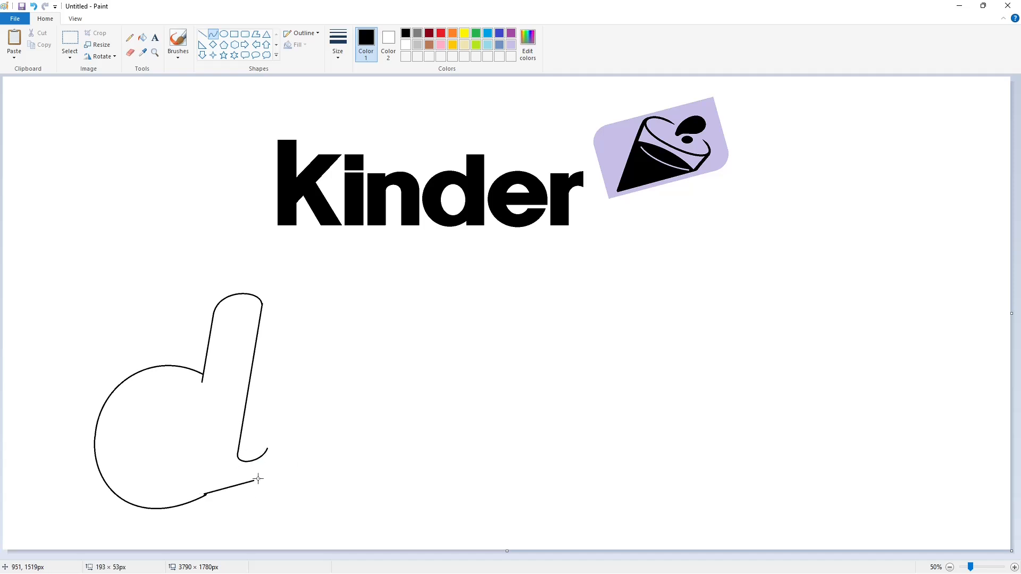
drag(258, 479, 280, 470)
mouse_move(229, 489)
mouse_down()
mouse_move(223, 501)
mouse_move(252, 501)
mouse_up()
click(344, 476)
Step: Draw an upright ellipse as the counter inside the bowl of the "d" and adjust its height and width
click(224, 34)
drag(146, 414, 192, 471)
mouse_move(172, 446)
mouse_down()
mouse_move(173, 437)
mouse_move(169, 475)
mouse_up()
drag(146, 440, 141, 440)
drag(192, 441, 196, 440)
click(663, 427)
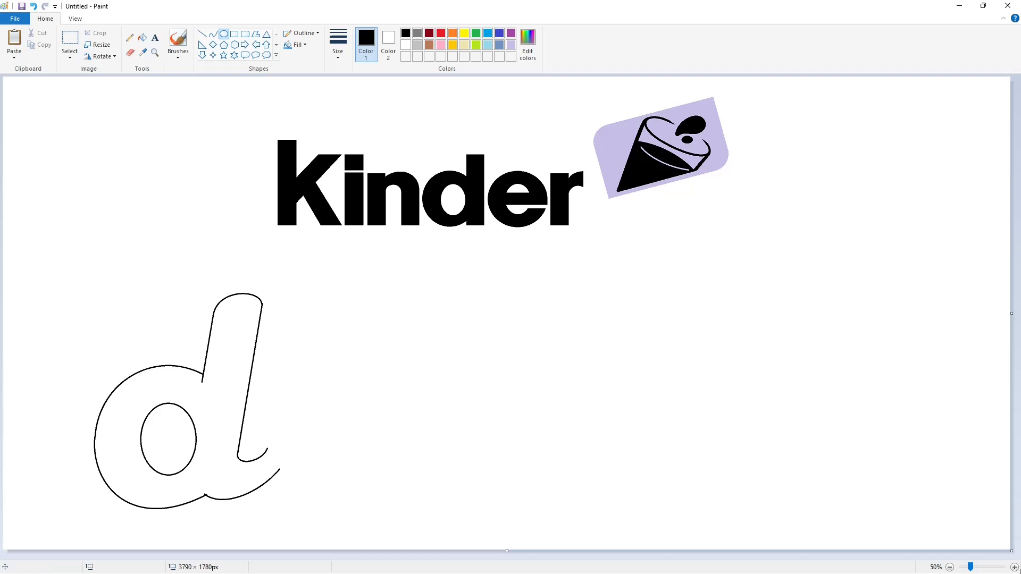
Step: Trim the upper right corner of the "d" stem with a vertical white line about 2 × 56 px
click(1015, 568)
scroll(654, 341, down, 3)
click(203, 34)
click(406, 45)
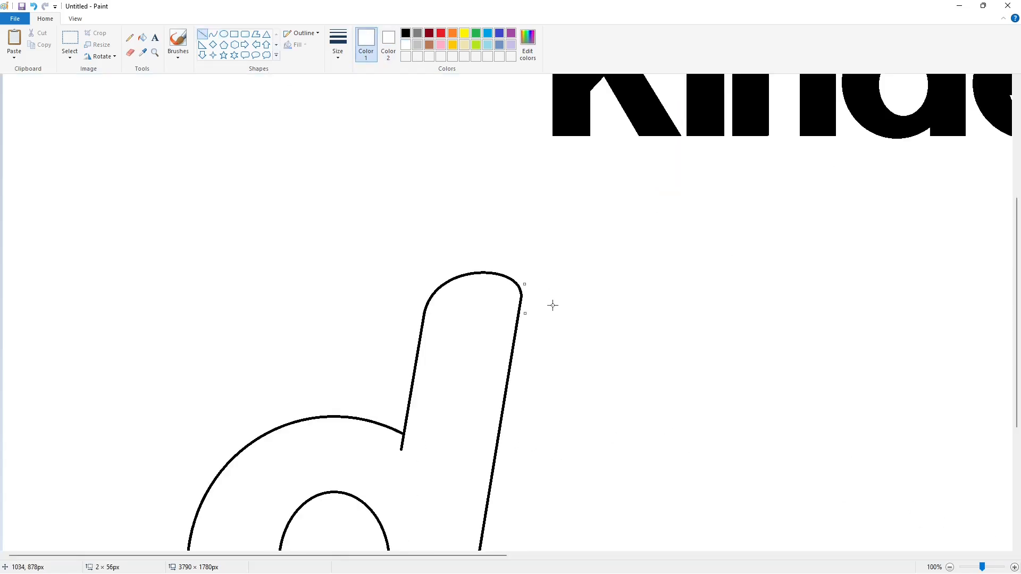
click(950, 568)
Step: Draw the outer loop of a script "e" joined to the tail of the "d", plus its lower inner curve, in black
click(214, 36)
click(406, 33)
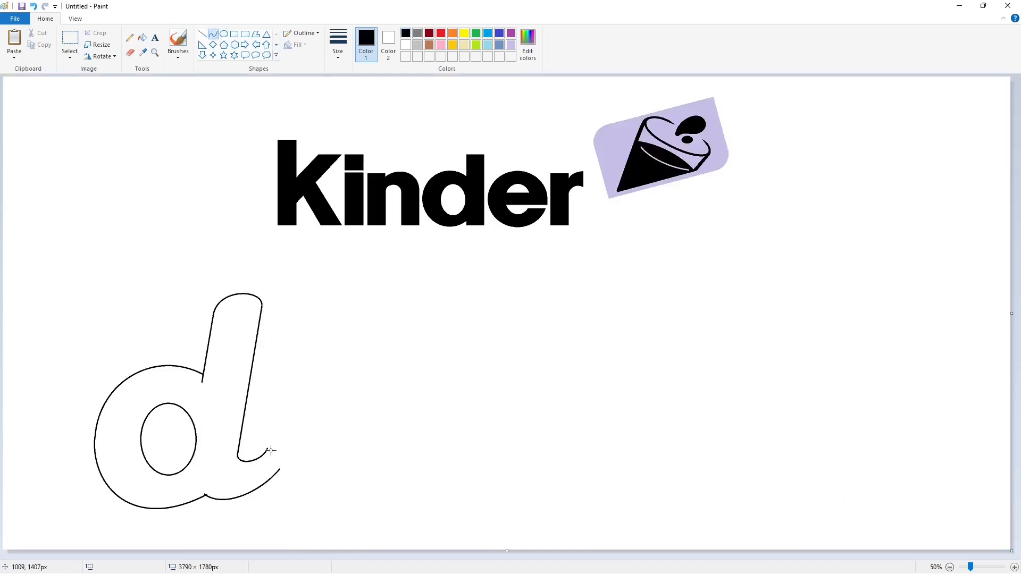
drag(267, 450, 349, 342)
drag(308, 385, 249, 399)
drag(250, 399, 280, 335)
drag(353, 342, 318, 439)
mouse_move(372, 360)
mouse_down()
mouse_move(410, 351)
mouse_move(395, 427)
mouse_up()
mouse_move(318, 439)
mouse_down()
mouse_move(399, 403)
mouse_move(342, 456)
mouse_move(396, 437)
mouse_up()
click(436, 436)
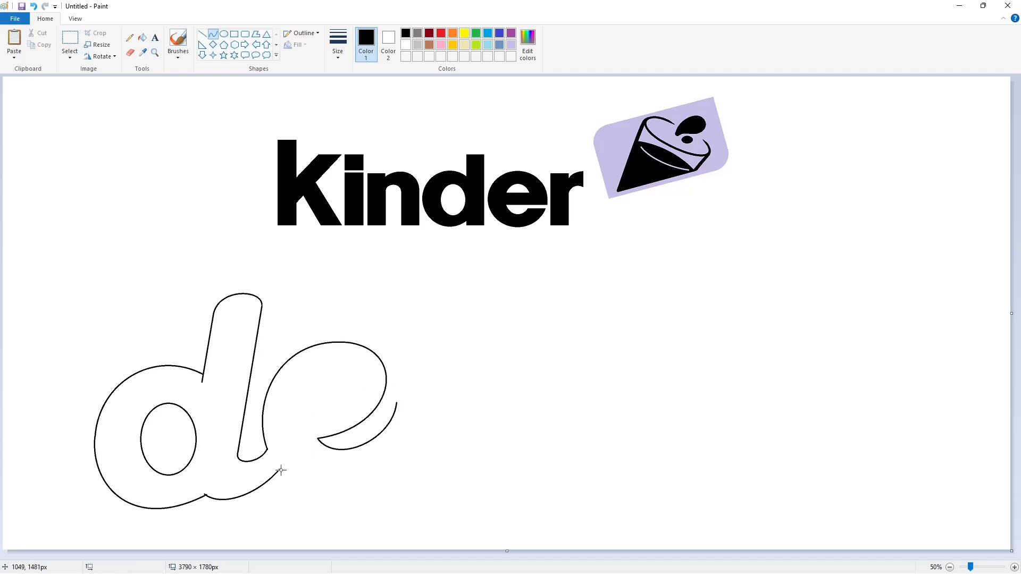
Step: Draw the bottom curve of the "e" and the small slanted counter inside its loop
drag(278, 469, 395, 454)
mouse_move(334, 468)
mouse_down()
mouse_move(317, 493)
mouse_move(369, 486)
mouse_up()
click(406, 455)
mouse_move(311, 417)
mouse_down()
mouse_move(338, 382)
mouse_move(309, 399)
mouse_move(324, 377)
mouse_move(311, 417)
mouse_move(351, 387)
mouse_up()
click(344, 399)
Step: Draw the tall slanted stem of a script "l" beside the "e", with a rounded top and straight sides
mouse_move(340, 405)
mouse_down()
mouse_move(337, 413)
mouse_move(405, 336)
mouse_move(416, 290)
mouse_move(464, 281)
mouse_move(423, 266)
mouse_up()
click(205, 154)
click(202, 33)
click(212, 34)
mouse_move(458, 272)
mouse_down()
mouse_move(466, 254)
mouse_move(442, 422)
mouse_move(477, 402)
mouse_up()
click(508, 276)
click(202, 34)
click(532, 389)
Step: Draw the inner hook and the lower sweeping tail at the base of the "l" with curves
click(213, 34)
mouse_move(452, 420)
mouse_down()
mouse_move(445, 441)
mouse_move(469, 434)
mouse_up()
click(472, 457)
mouse_move(394, 454)
mouse_down()
mouse_move(479, 442)
mouse_move(410, 479)
mouse_up()
drag(452, 467, 457, 473)
click(215, 34)
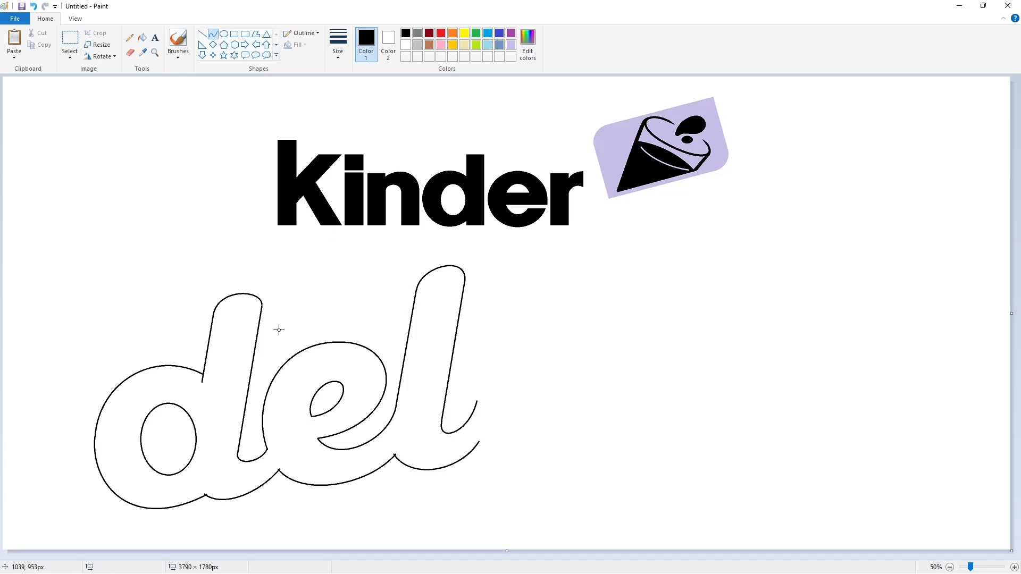
Step: Draw the outer outline of a slanted teardrop accent above the "e" with black curves, narrowing to a rounded lower tip
drag(279, 330, 372, 249)
mouse_move(298, 290)
mouse_down()
mouse_move(292, 282)
mouse_move(331, 231)
mouse_up()
click(467, 297)
drag(367, 308, 360, 311)
drag(388, 263, 394, 259)
drag(396, 289, 397, 298)
click(440, 350)
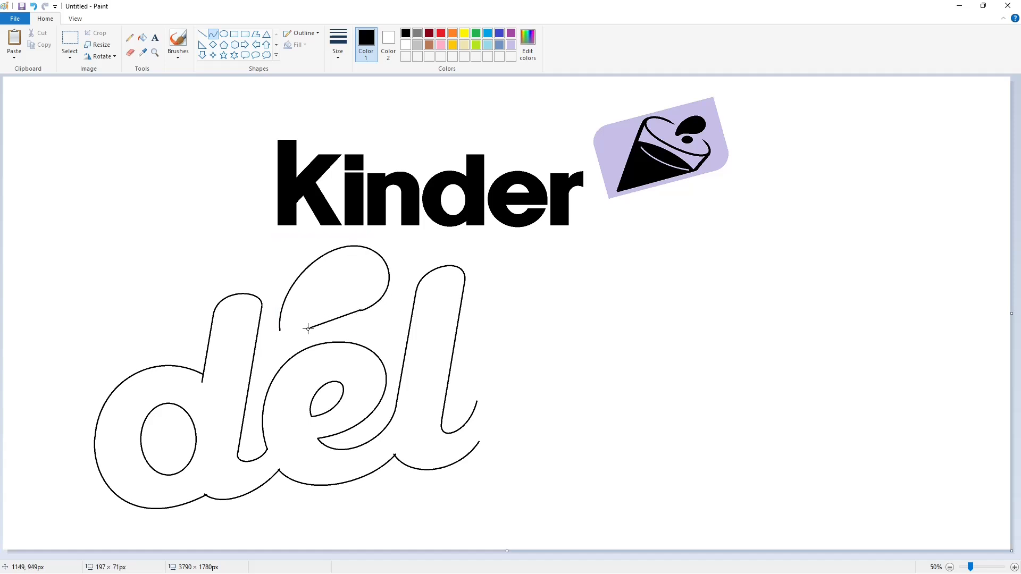
drag(307, 328, 335, 317)
drag(318, 310, 321, 307)
click(469, 327)
Step: Draw a smaller teardrop outline inside the accent with curves, following the shape of the outer one
drag(286, 331, 354, 266)
drag(312, 305, 282, 298)
drag(315, 270, 325, 259)
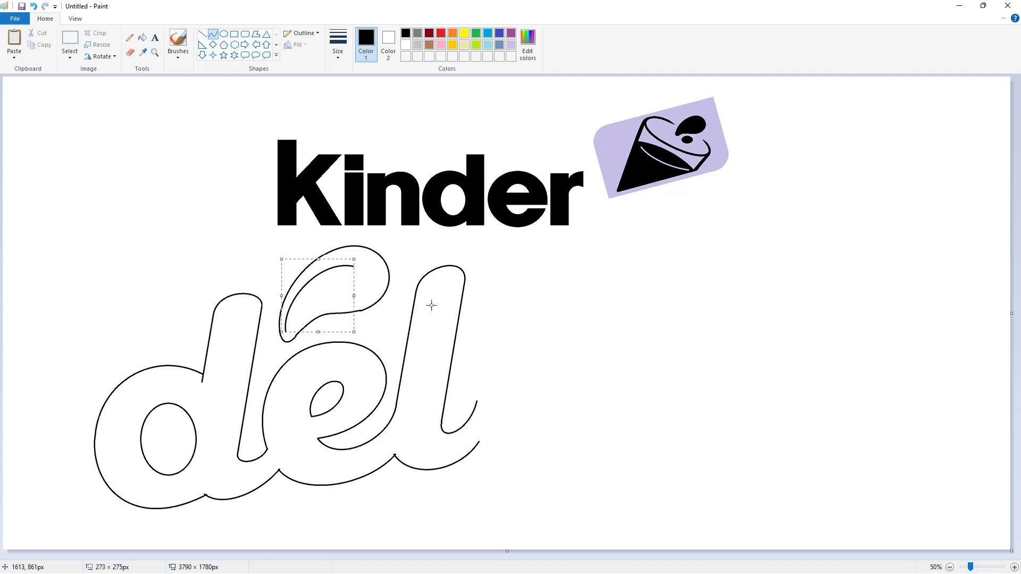
click(431, 306)
drag(343, 302, 346, 303)
mouse_move(359, 286)
mouse_down()
mouse_move(373, 273)
mouse_move(365, 304)
mouse_up()
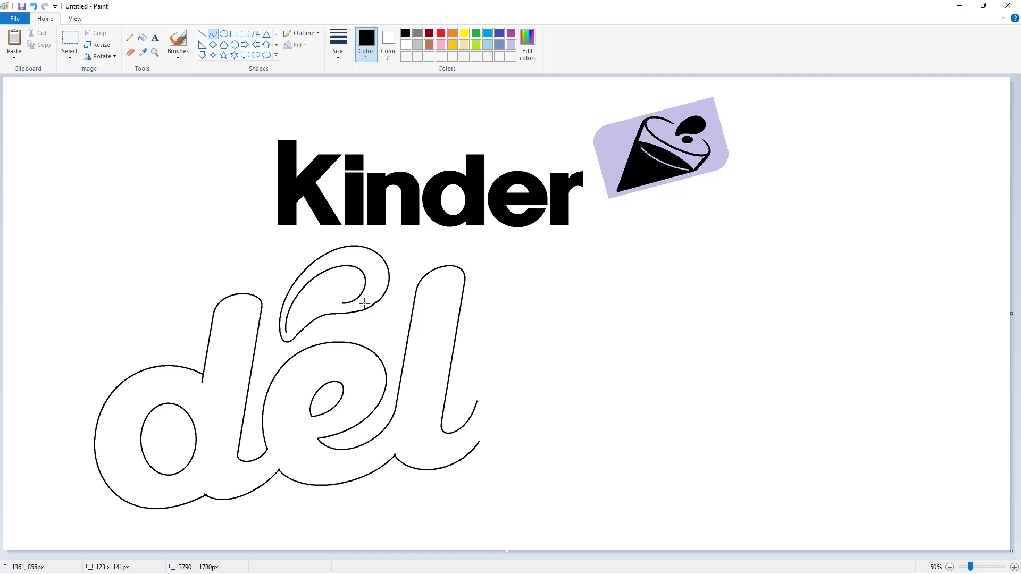
click(341, 303)
drag(292, 330, 287, 333)
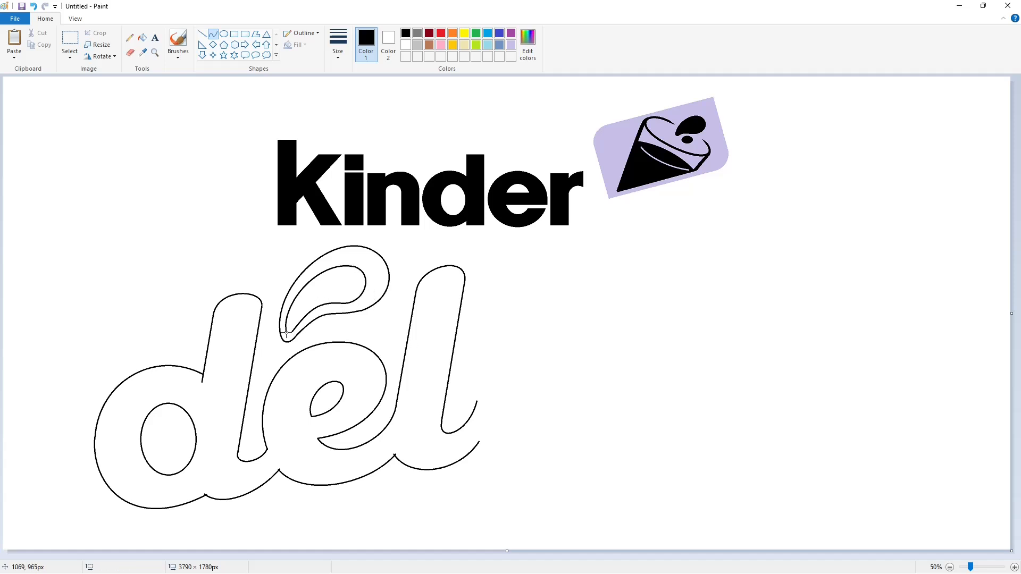
Step: Draw the short slanted stem of a script "i" beside the "l", with straight sides and a rounded top
click(202, 34)
mouse_move(489, 341)
mouse_down()
mouse_move(531, 310)
mouse_move(523, 412)
mouse_up()
click(213, 34)
click(202, 33)
click(213, 34)
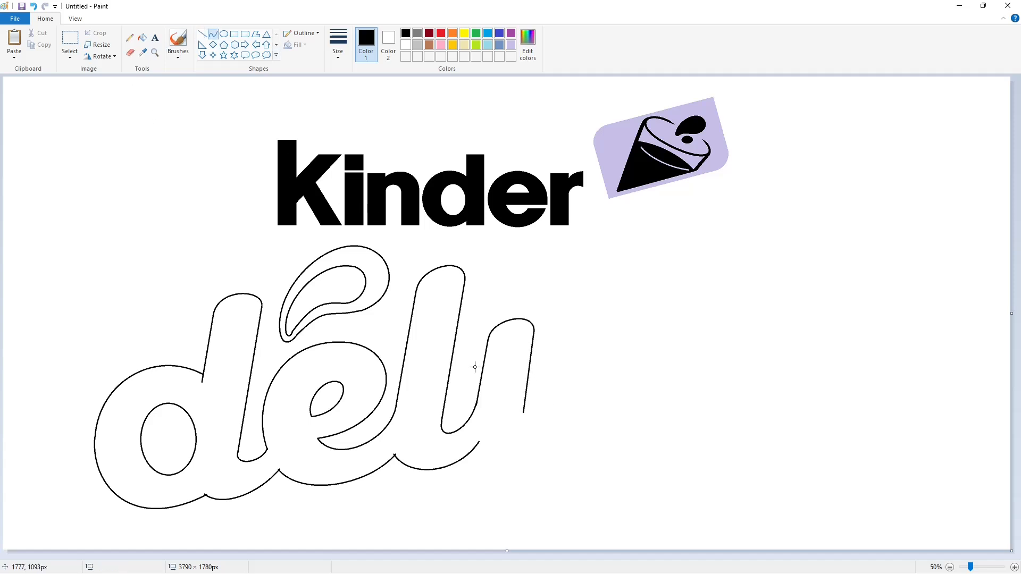
Step: Draw the inner hook and the lower sweeping tail at the base of the "i" with curves
click(523, 427)
click(552, 421)
click(567, 433)
drag(478, 442, 569, 421)
click(491, 466)
click(541, 462)
Step: Draw a round outline for the dot of the "i" and place it in the blank area beside the Kinder wordmark
click(224, 34)
drag(489, 254, 544, 311)
mouse_move(499, 286)
mouse_down()
mouse_move(255, 228)
mouse_move(67, 157)
mouse_up()
Step: Duplicate the round outline, skew the copy 10 degrees horizontally and place it above the stem of the "i"
click(70, 37)
drag(23, 106, 147, 222)
key(ctrl+c)
key(ctrl+v)
click(101, 45)
drag(130, 187, 113, 188)
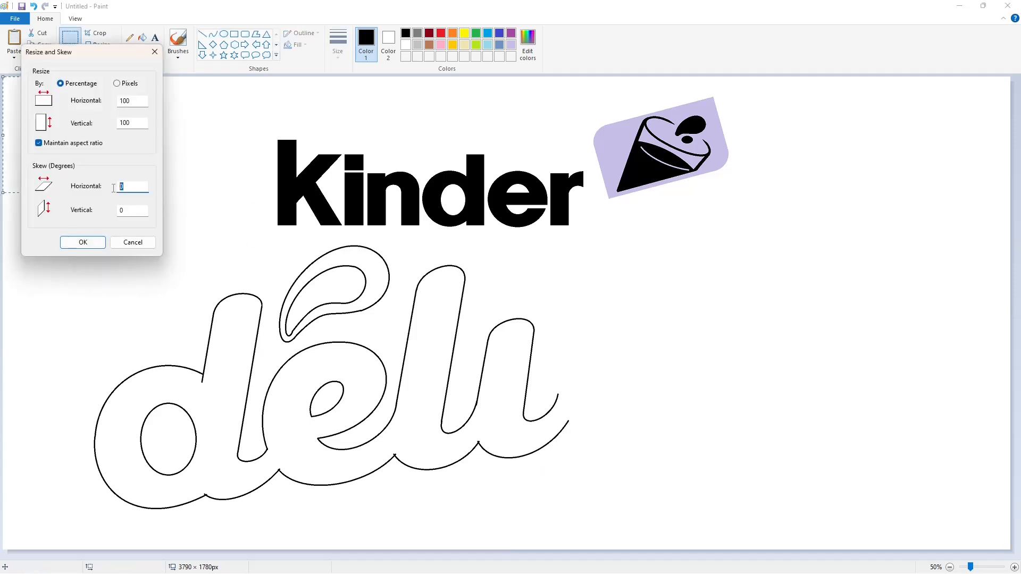
text(10)
key(Return)
drag(63, 130, 510, 290)
click(637, 275)
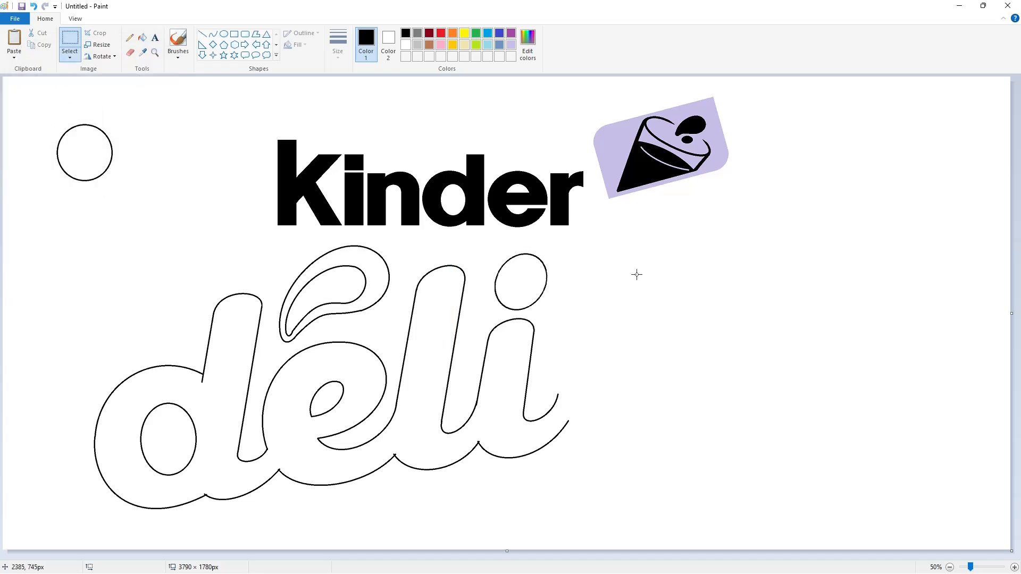
Step: Draw the outer arc of a script "c" joined to the "i", curling into a rounded hook at its upper end
click(213, 35)
mouse_move(557, 394)
mouse_down()
mouse_move(649, 300)
mouse_move(556, 354)
mouse_move(545, 330)
mouse_up()
drag(580, 299, 592, 288)
drag(649, 355, 660, 367)
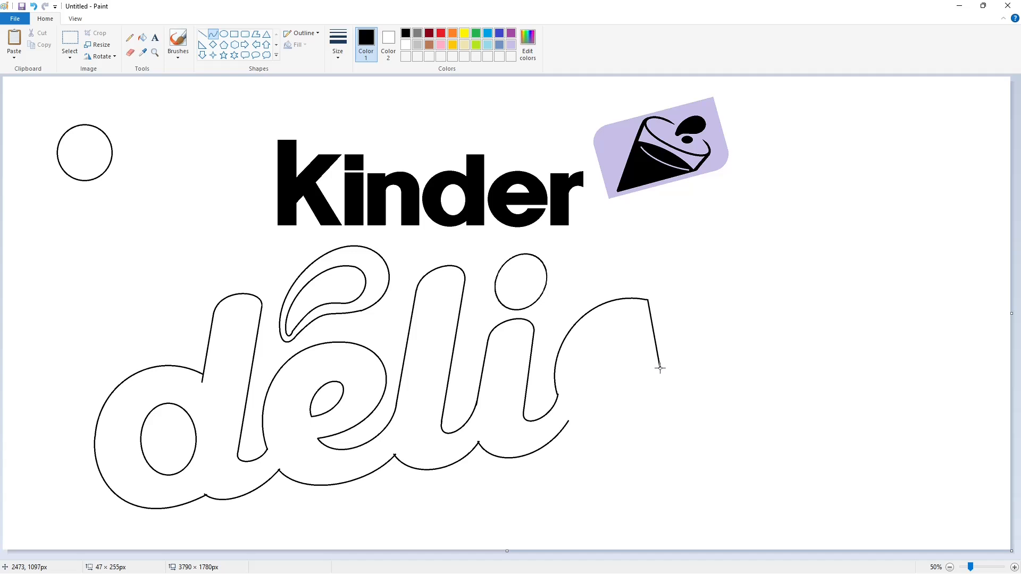
drag(666, 333, 690, 354)
click(729, 360)
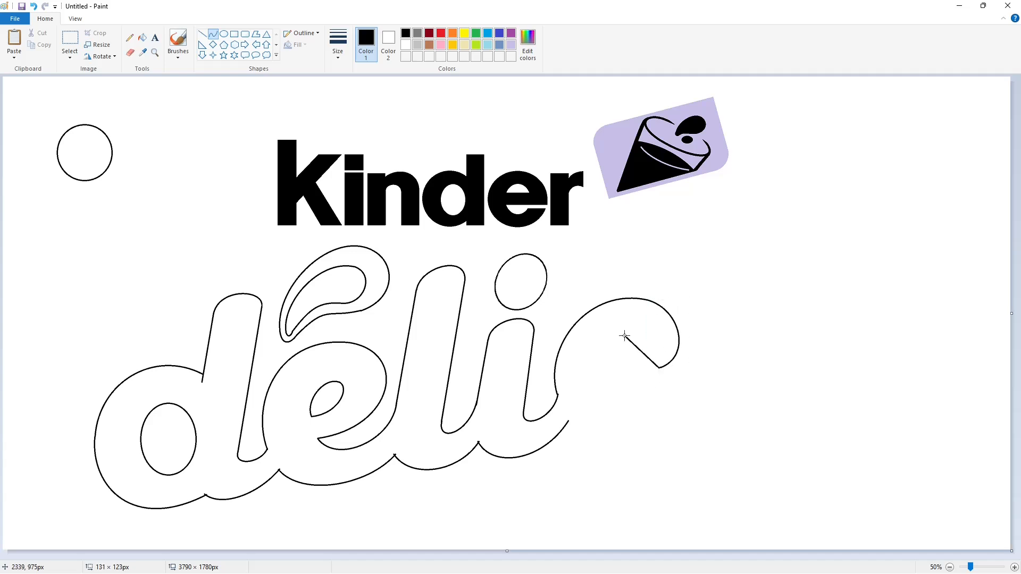
drag(624, 336, 624, 334)
mouse_move(639, 366)
mouse_down()
mouse_move(618, 361)
mouse_move(691, 371)
mouse_move(567, 364)
mouse_up()
Step: Draw the inner curve of the "c" and its lower outer curve, both sweeping up into a connecting tail
drag(617, 428, 632, 465)
key(ctrl+z)
drag(623, 335, 691, 372)
drag(627, 358, 579, 360)
drag(610, 435, 614, 469)
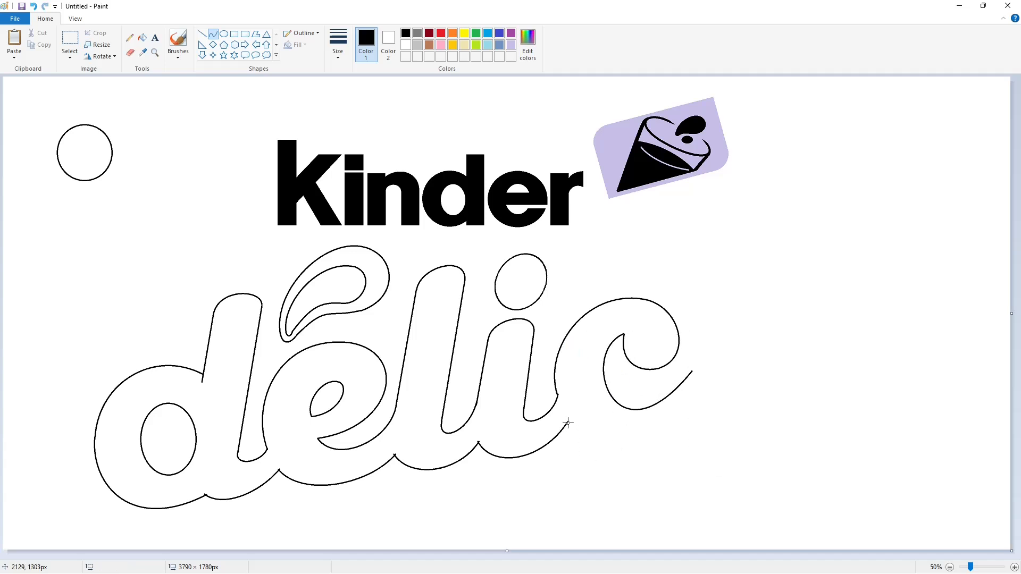
drag(568, 422, 702, 398)
drag(634, 411, 661, 445)
Step: Copy the script "e" and paste the duplicate into the blank area below the spare circle
click(69, 40)
drag(229, 339, 402, 453)
key(ctrl+c)
key(ctrl+v)
drag(86, 116, 93, 248)
Step: Clear the stray stem and accent lines around the duplicated "e" by filling them with white
click(142, 38)
click(167, 319)
key(ctrl+z)
click(406, 45)
click(175, 330)
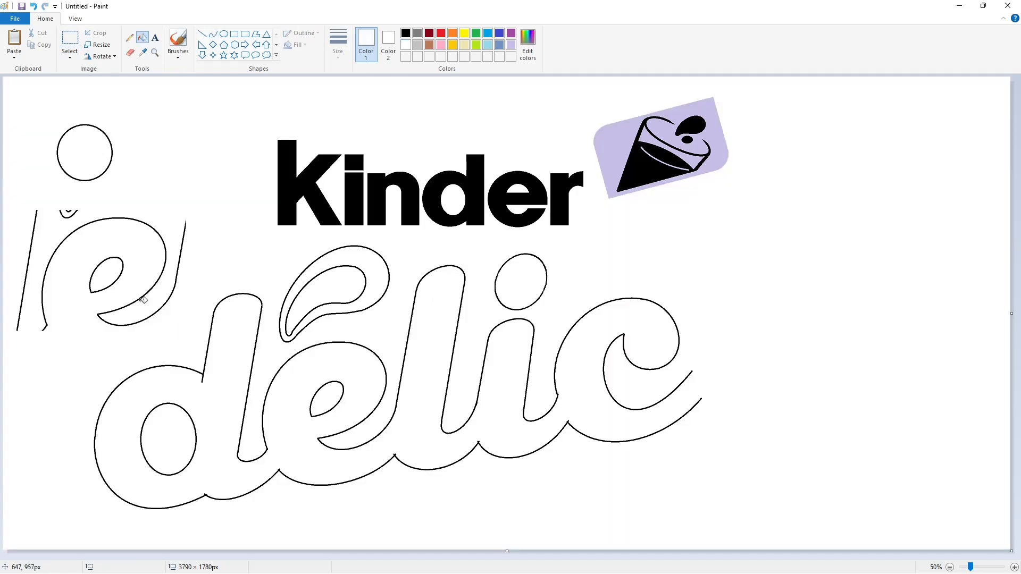
click(68, 211)
click(26, 282)
Step: Place a copy of the cleaned-up "e" at the end of the script word, against the tail of the "c"
click(70, 38)
mouse_move(197, 332)
mouse_down()
mouse_move(29, 228)
mouse_move(26, 210)
mouse_up()
ctrl+drag(90, 252, 741, 315)
click(839, 456)
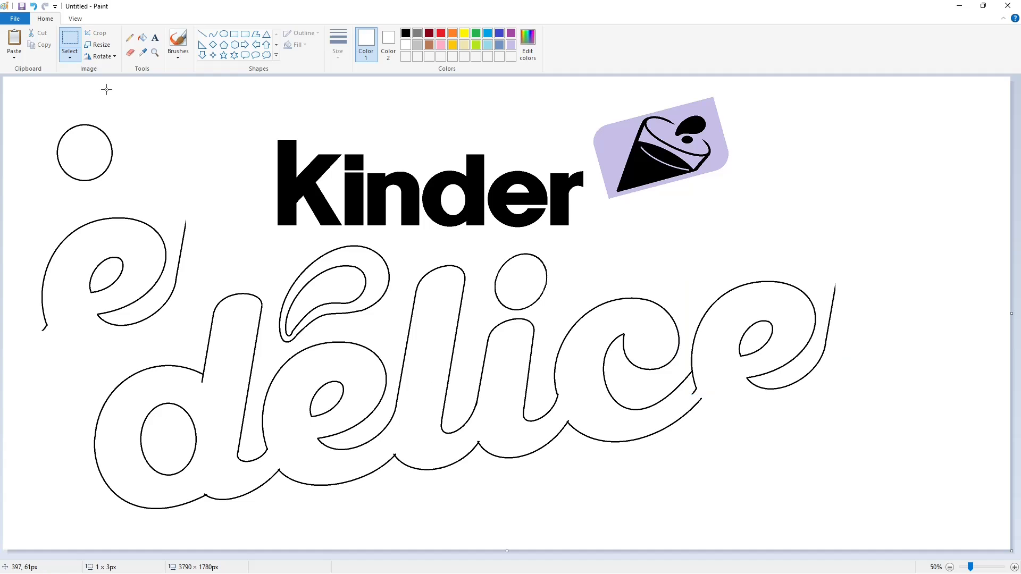
mouse_move(263, 455)
mouse_down()
mouse_move(398, 509)
mouse_move(353, 253)
mouse_move(741, 410)
mouse_up()
key(ctrl+z)
Step: Erase the leftover slanted "l" stem line beside the final "e"
click(212, 33)
click(406, 33)
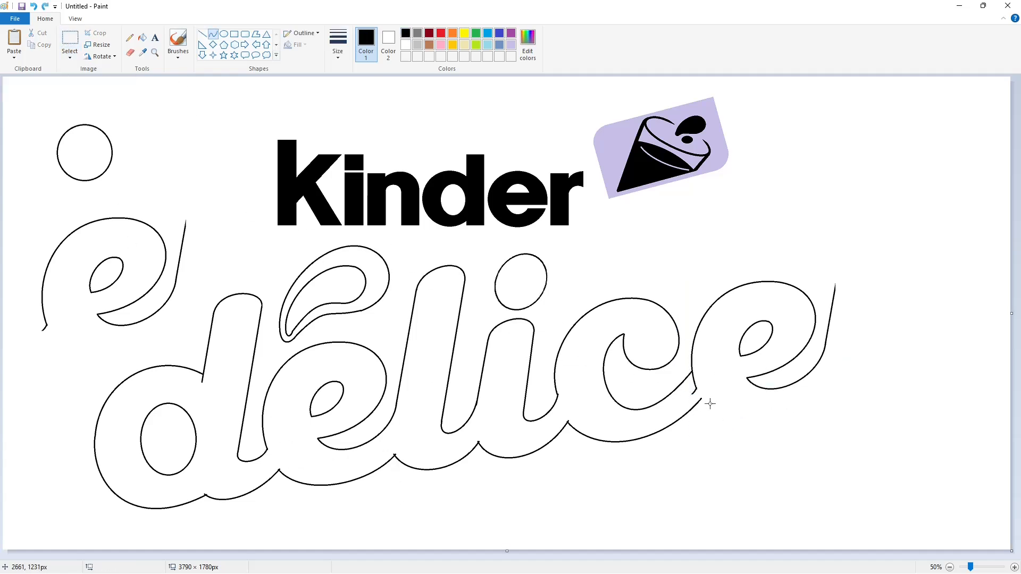
click(129, 52)
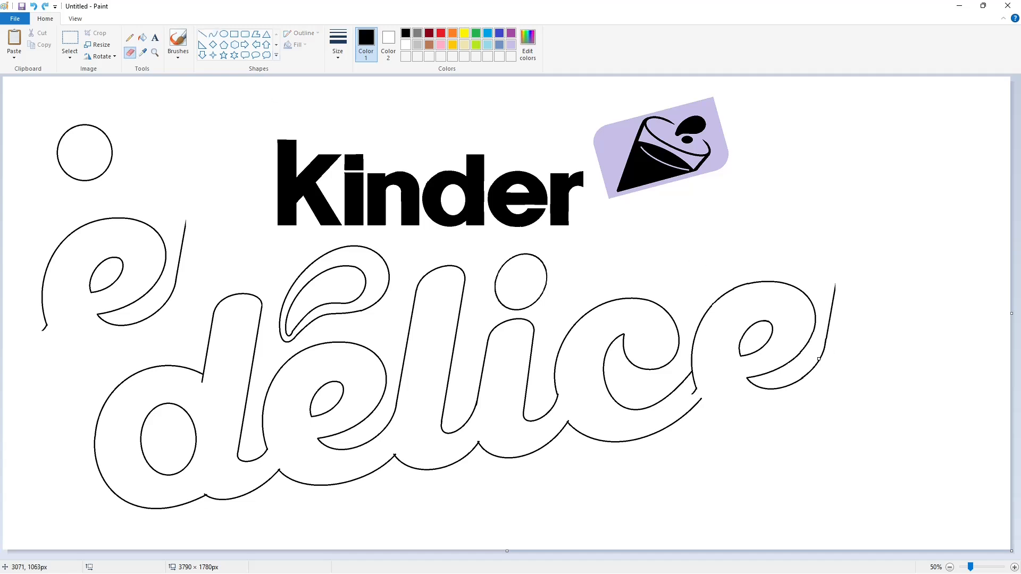
drag(822, 364, 836, 285)
Step: Finish the final "e" with a rounded tail end and a lower outer curve joined to the "c", in black
click(213, 34)
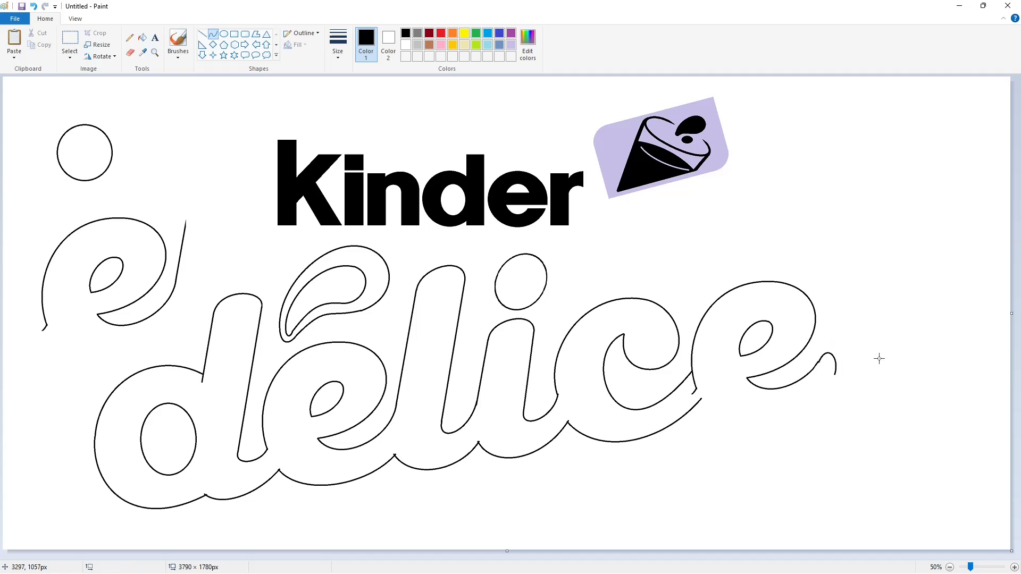
mouse_move(819, 363)
mouse_down()
mouse_move(836, 372)
mouse_move(752, 406)
mouse_move(701, 399)
mouse_move(811, 415)
mouse_up()
click(828, 352)
click(843, 351)
drag(753, 441, 744, 449)
click(886, 450)
key(ctrl+z)
mouse_move(836, 371)
mouse_down()
mouse_move(700, 397)
mouse_move(824, 394)
mouse_move(750, 451)
mouse_move(864, 445)
mouse_up()
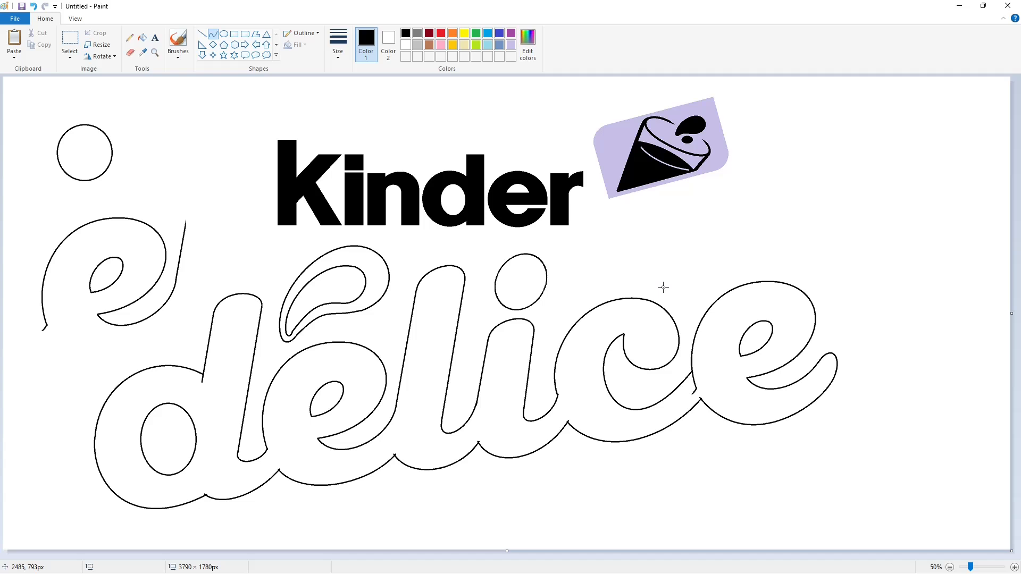
Step: Remove the spare "e" and the spare circle by filling their outlines with white
click(142, 37)
click(406, 45)
click(160, 236)
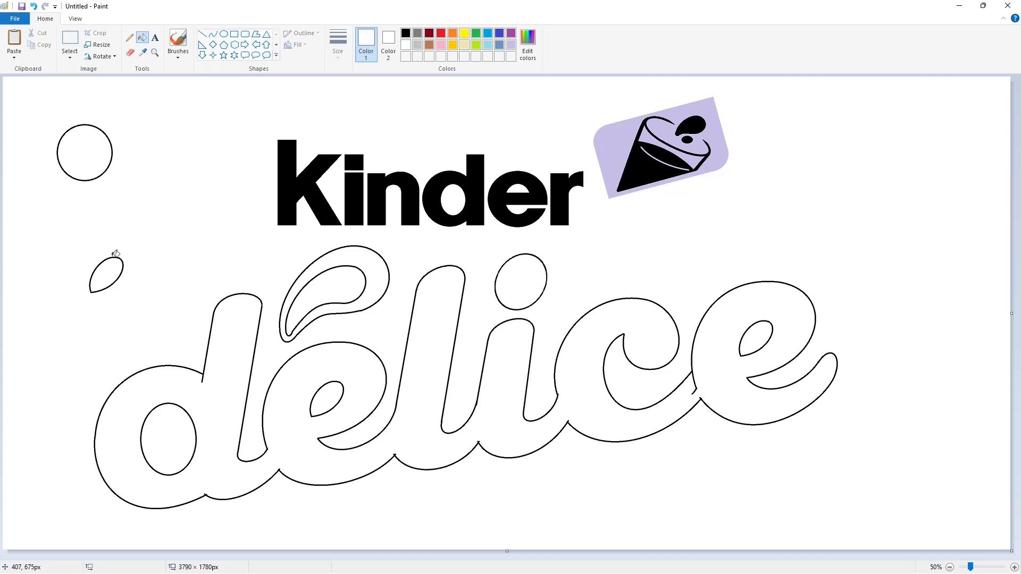
click(123, 257)
click(112, 155)
Step: Fill the "délice" lettering, the border of the teardrop accent and the dot of the "i" with black
click(406, 32)
click(367, 372)
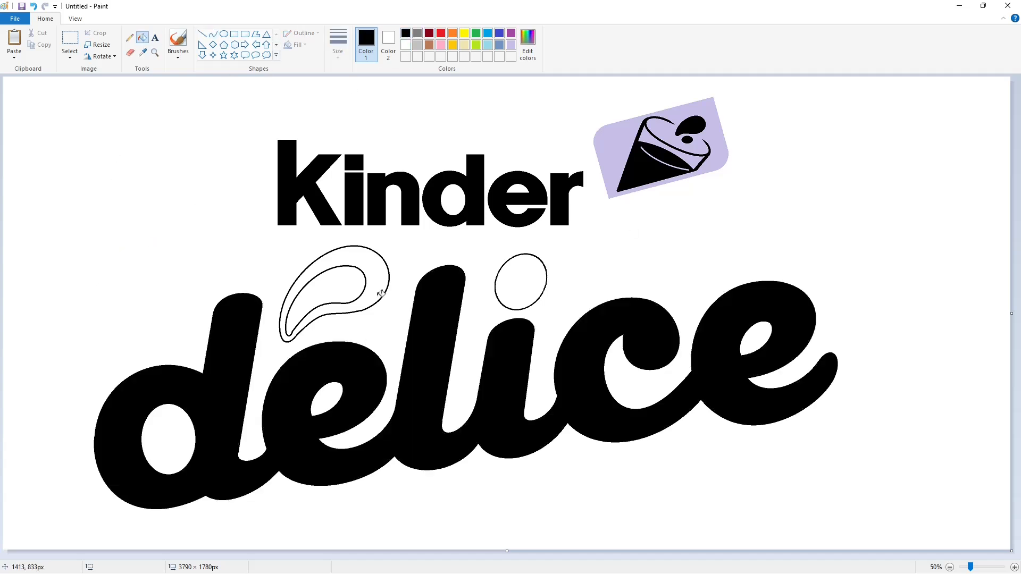
click(377, 276)
click(510, 279)
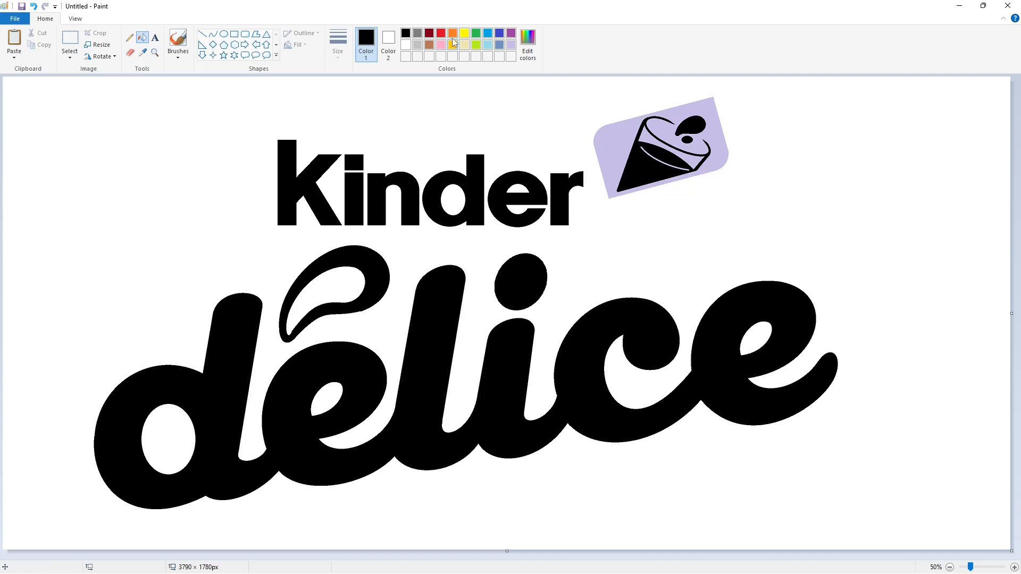
Step: Mix a custom orange-red and fill the letters "inder" of the wordmark with it, including the dot of the "i"
double_click(454, 43)
click(523, 229)
click(410, 364)
click(357, 164)
click(354, 202)
click(372, 202)
click(431, 190)
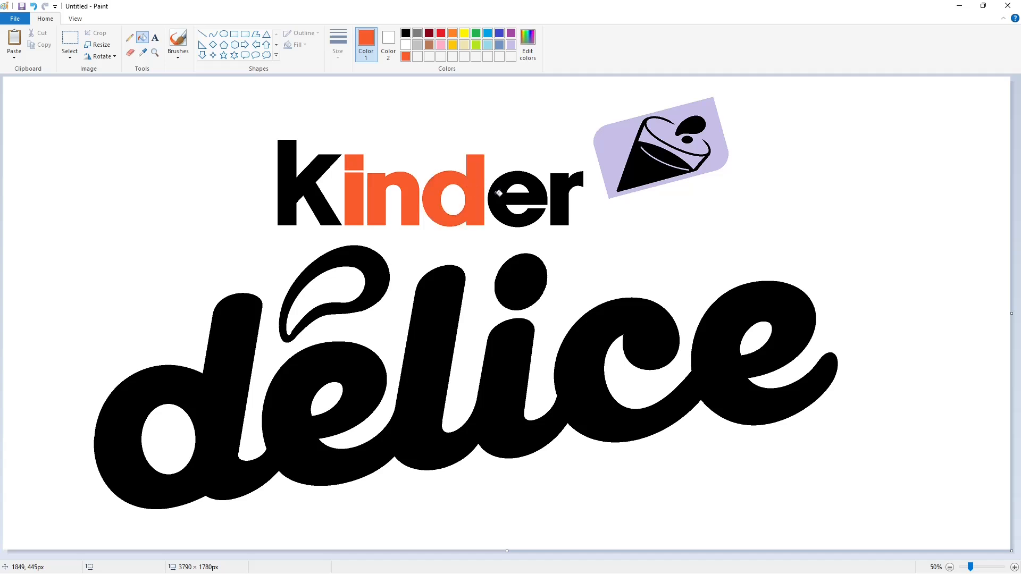
click(500, 194)
click(553, 198)
Step: Mix a custom light blue and fill the background of the emblem block with it
click(488, 33)
click(617, 141)
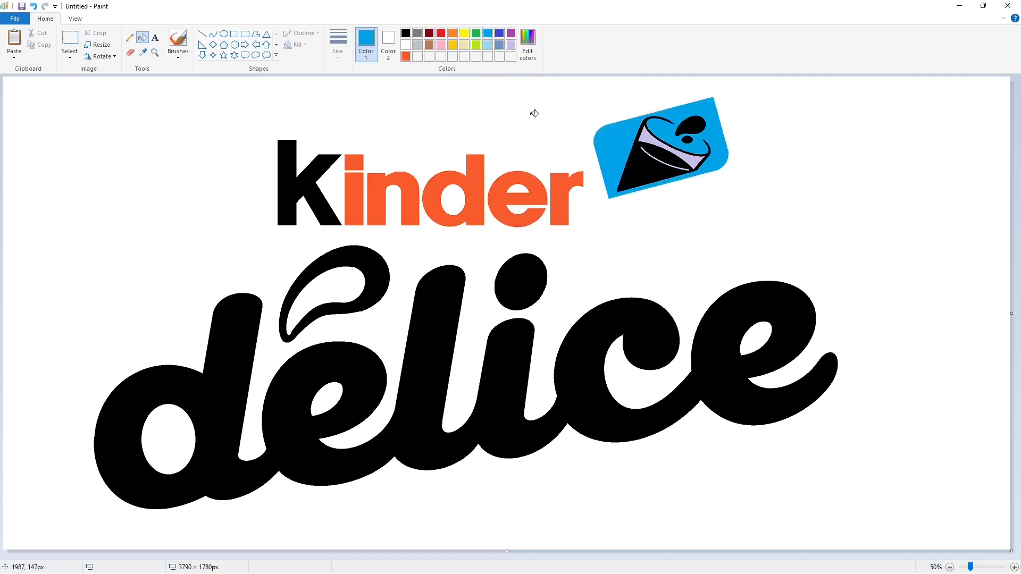
click(528, 42)
click(622, 269)
click(408, 367)
click(594, 152)
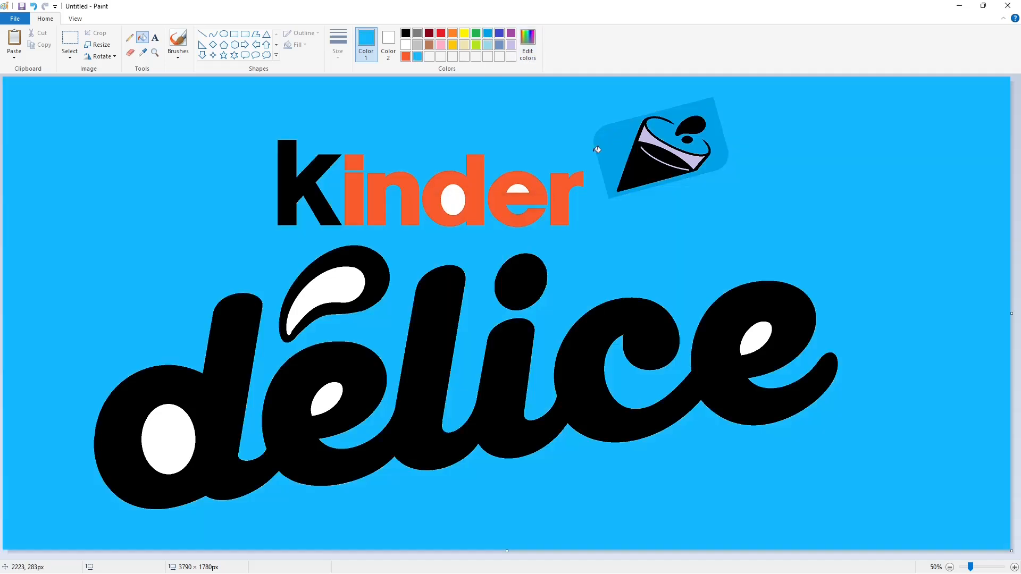
key(ctrl+z)
click(613, 149)
Step: Fill the "délice" lettering, its teardrop accent and the dot of the "i" with the custom light blue
click(239, 357)
click(375, 304)
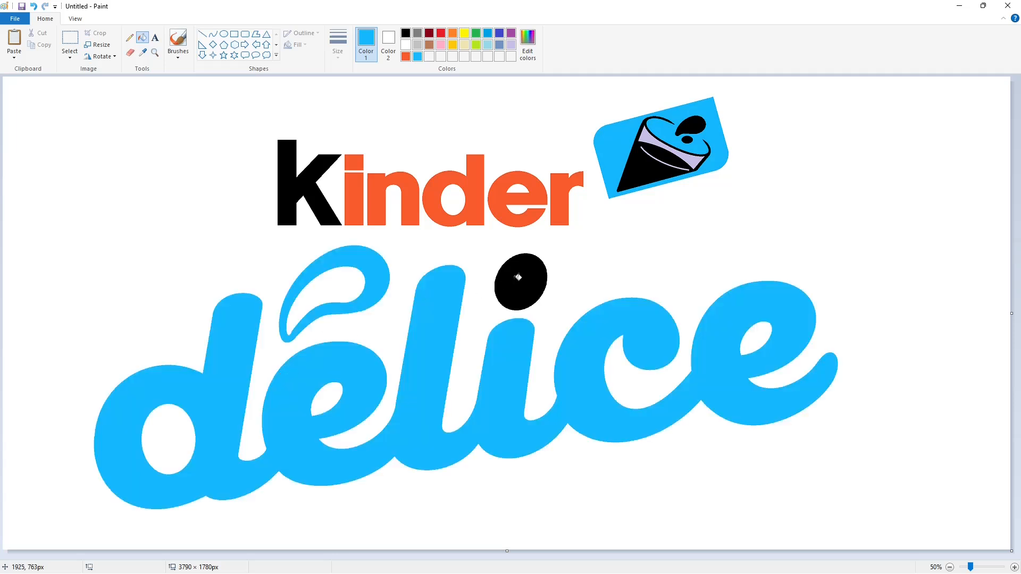
click(518, 277)
Step: Fill the lavender band of the cone emblem with light blue, and its black cone and two drops with white
click(689, 160)
click(680, 166)
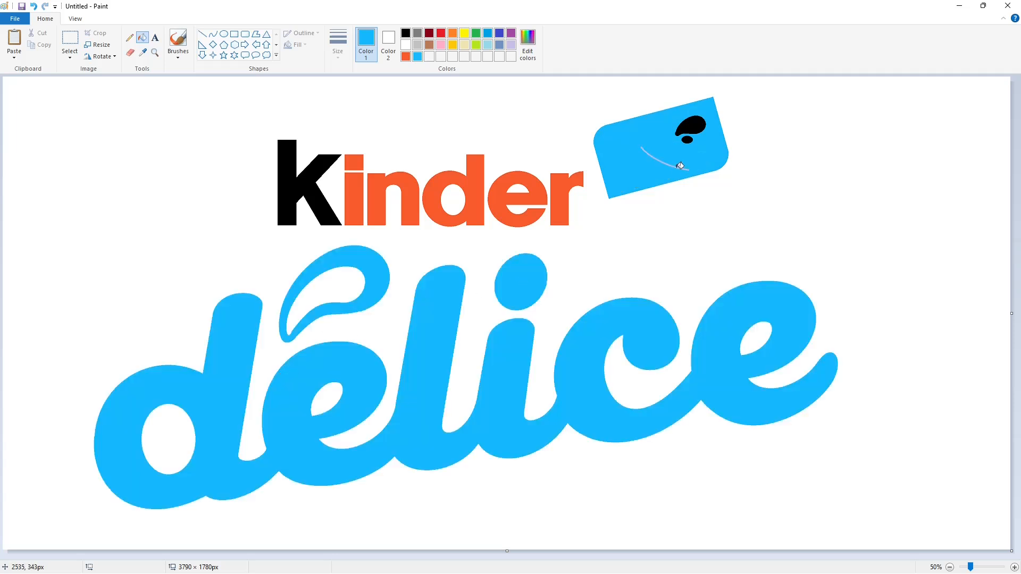
key(ctrl+z)
click(406, 44)
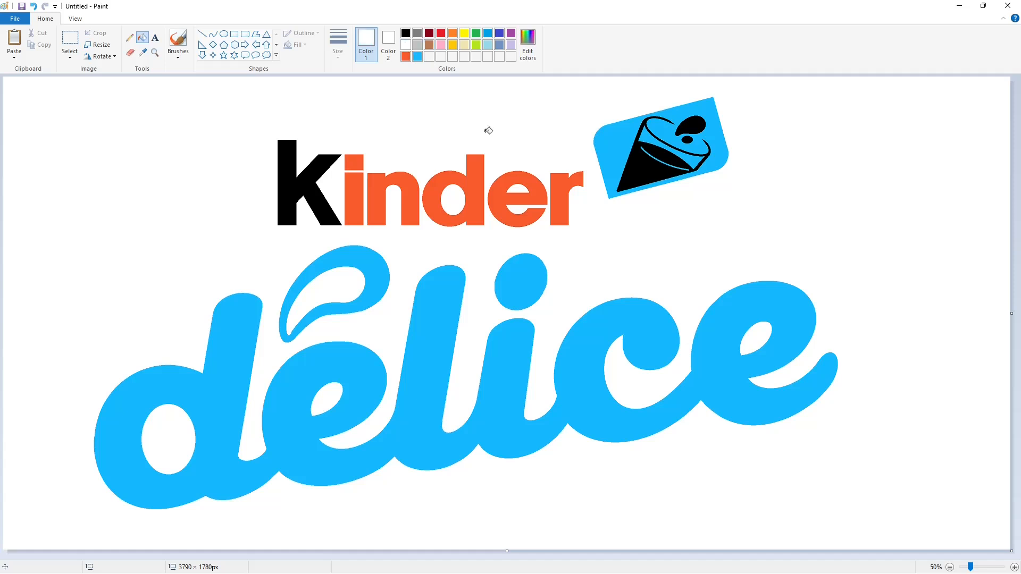
click(692, 127)
click(687, 140)
click(670, 172)
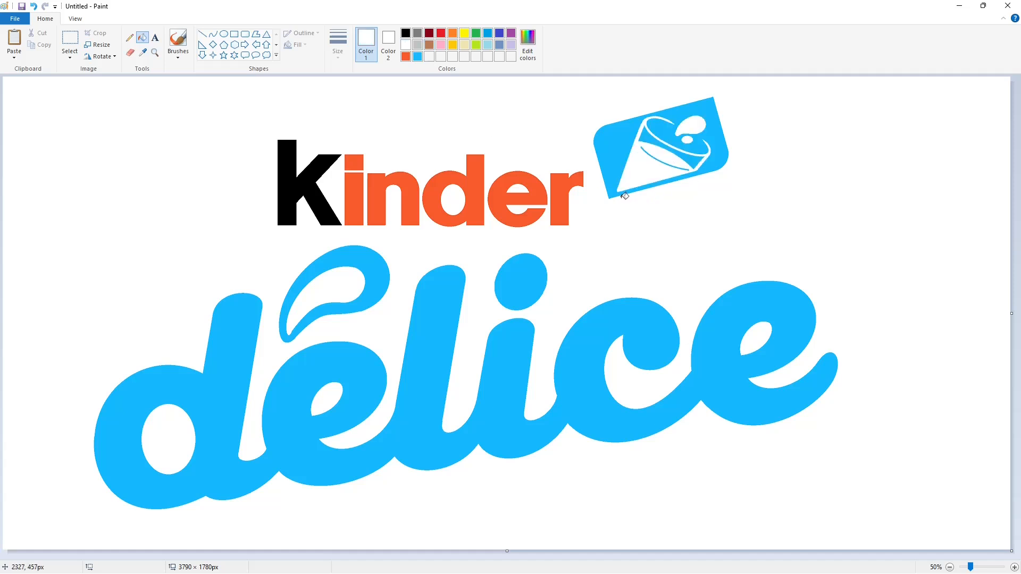
Step: Try the darker palette blue on the emblem block and the "délice" lettering
click(488, 33)
click(617, 181)
click(629, 313)
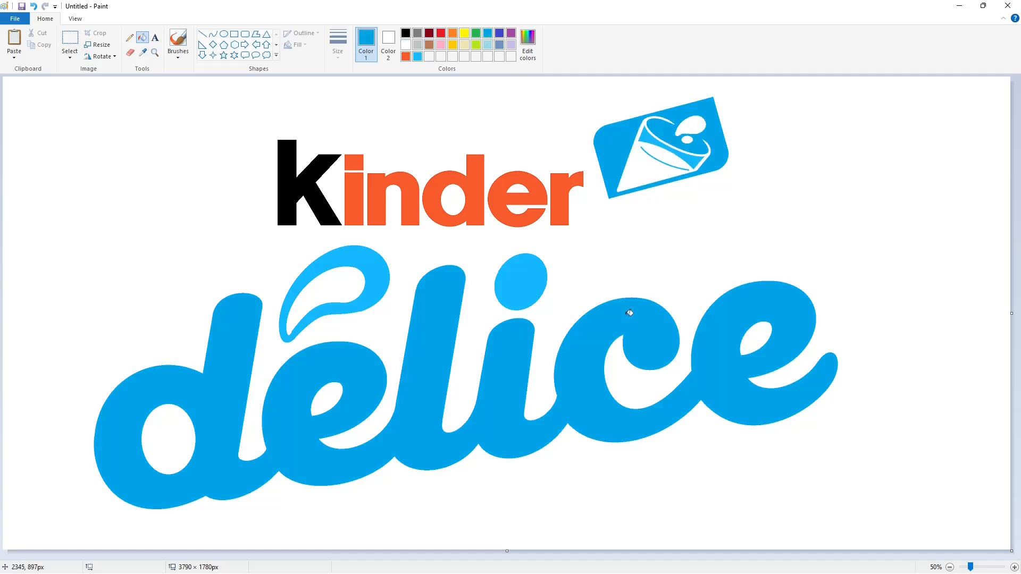
Step: Refill the emblem block and the "délice" lettering with the custom light blue
click(418, 56)
click(648, 138)
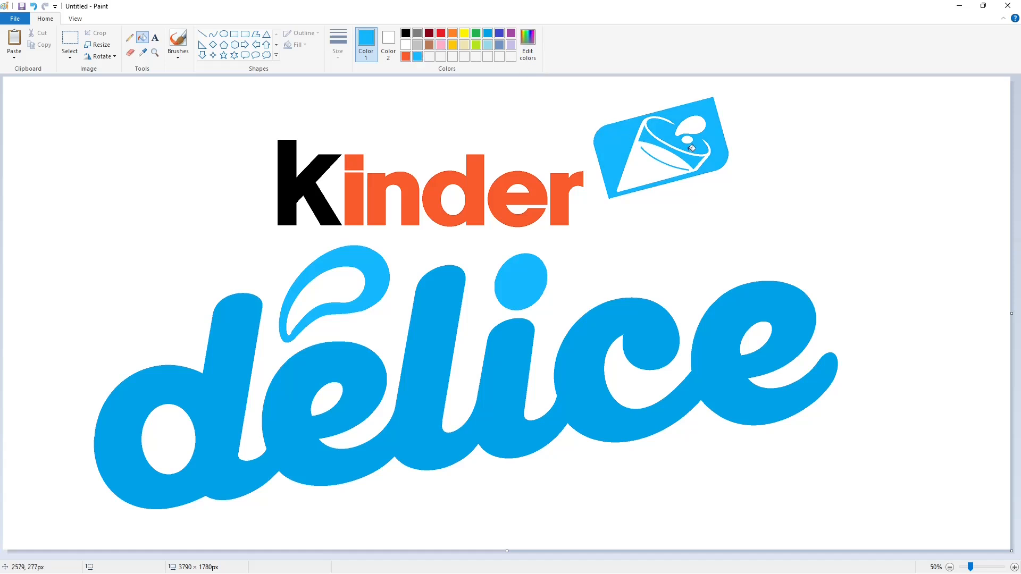
click(644, 316)
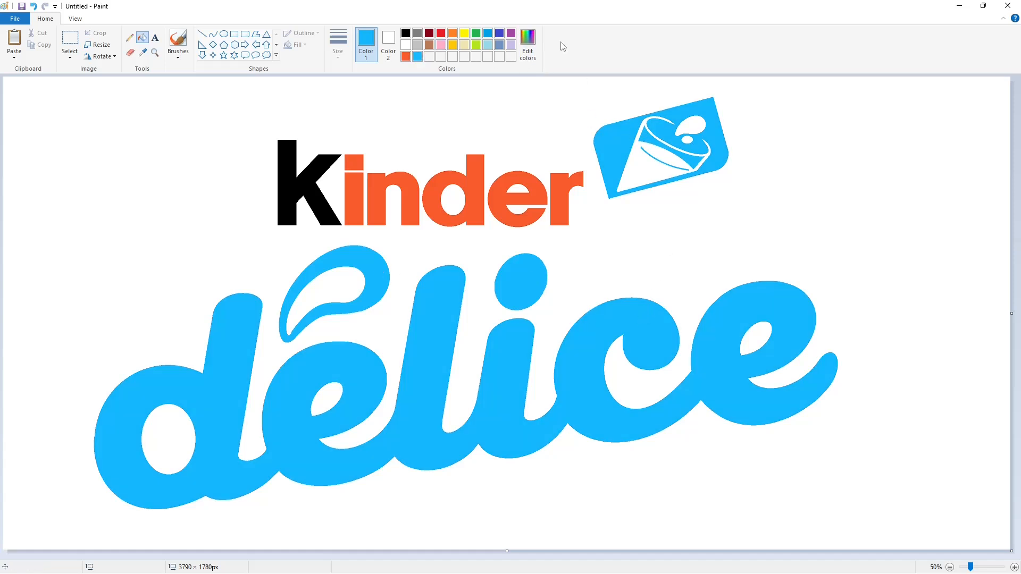